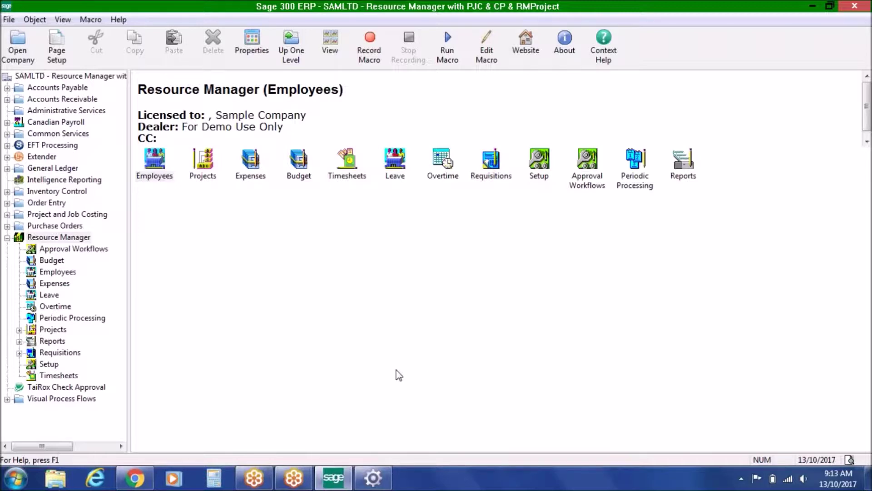
- Browse the Resource Manager sections: Projects, Expenses, Budget, Timesheets, Leave, Overtime and Requisitions
{"action": "left_click", "coordinate": [856, 32]}
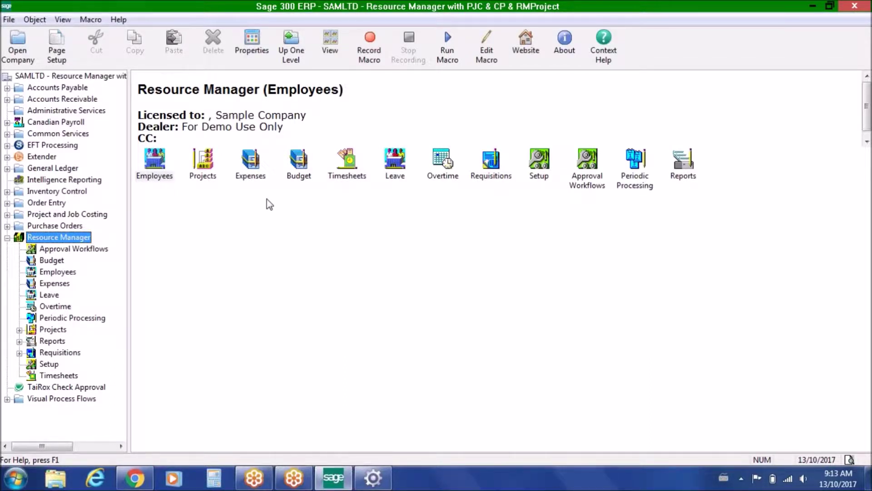
{"action": "left_click", "coordinate": [212, 160]}
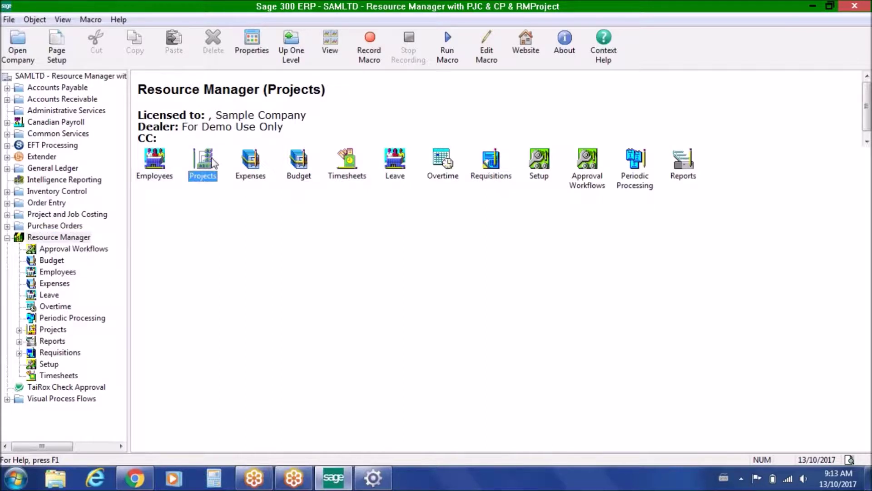
{"action": "left_click", "coordinate": [251, 163]}
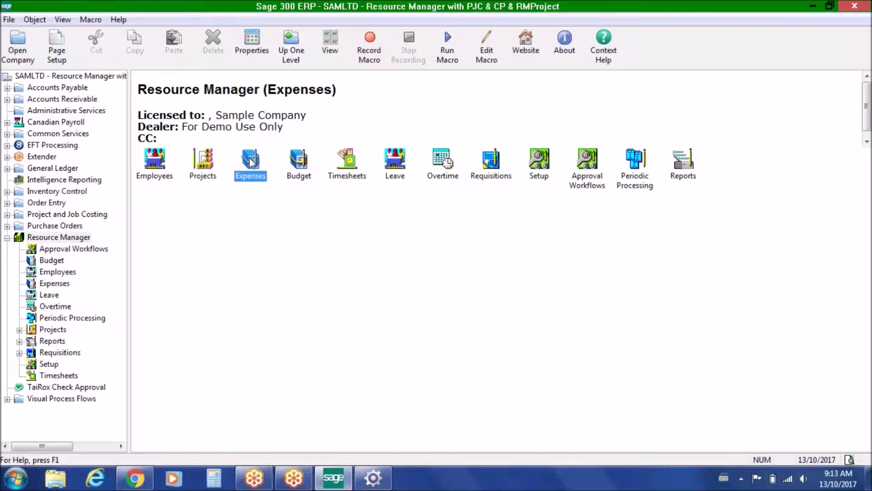
{"action": "left_click", "coordinate": [297, 163]}
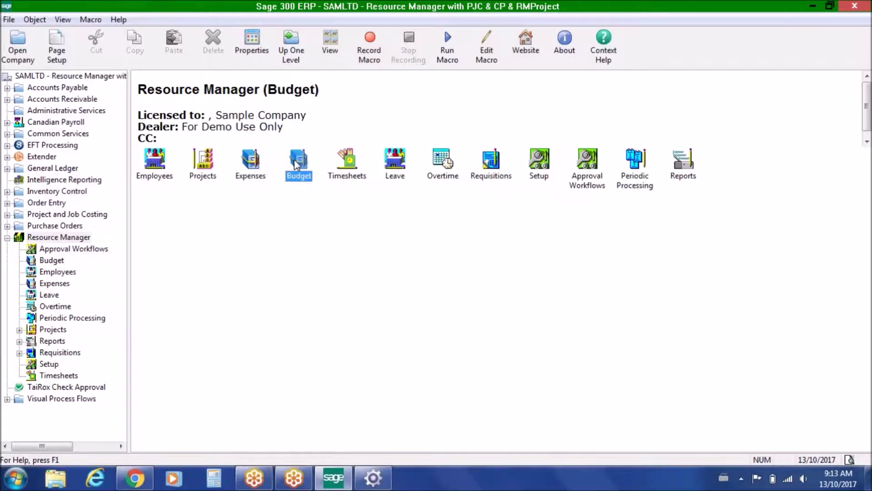
{"action": "left_click", "coordinate": [352, 164]}
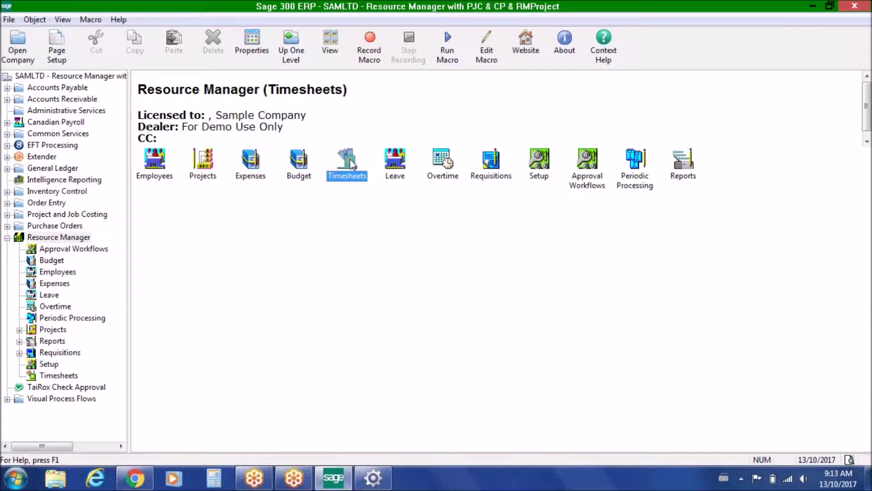
{"action": "left_click", "coordinate": [397, 160]}
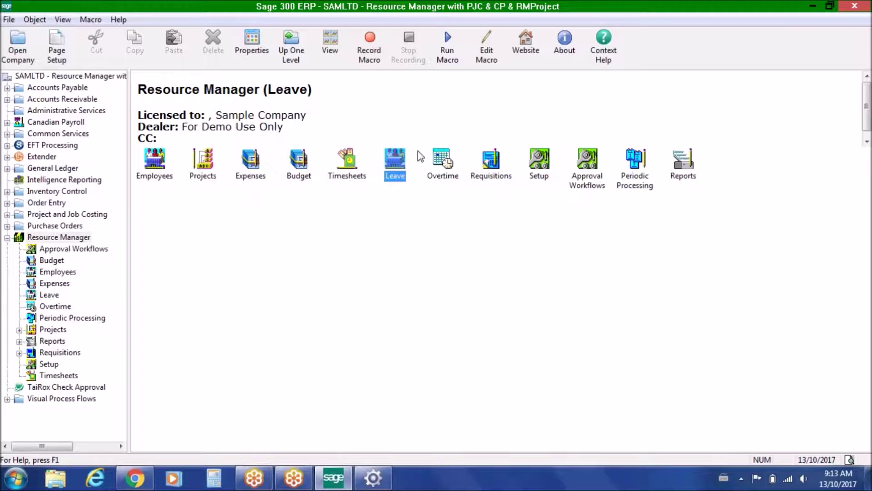
{"action": "left_click", "coordinate": [443, 160]}
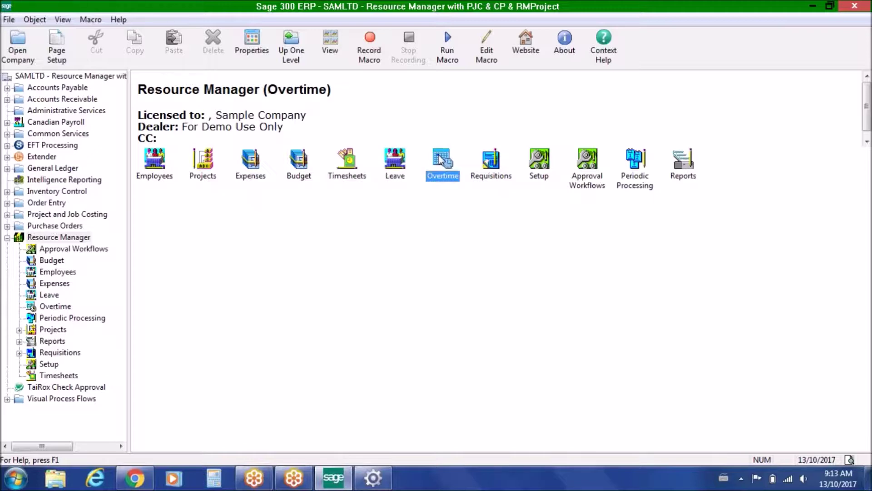
{"action": "left_click", "coordinate": [492, 160]}
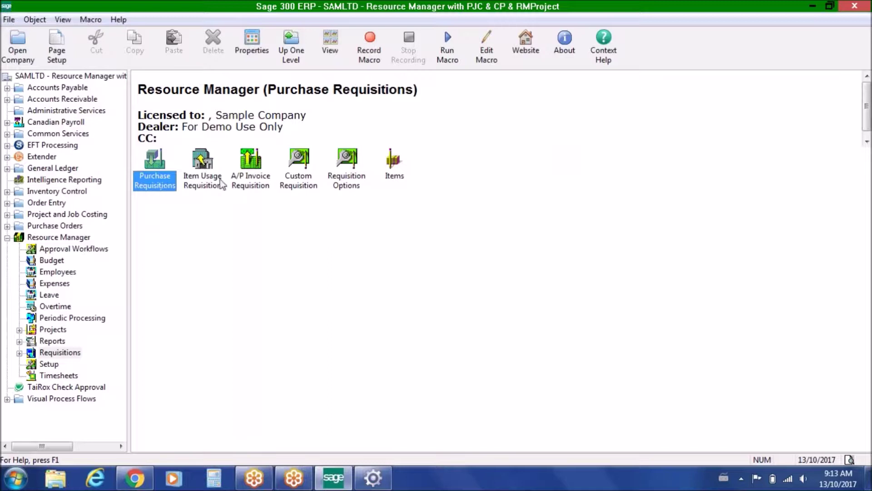
- Look at the A/P Invoice, Item Usage and Custom requisitions, Approval Workflows, and the ESS sign-in page
{"action": "left_click", "coordinate": [248, 171]}
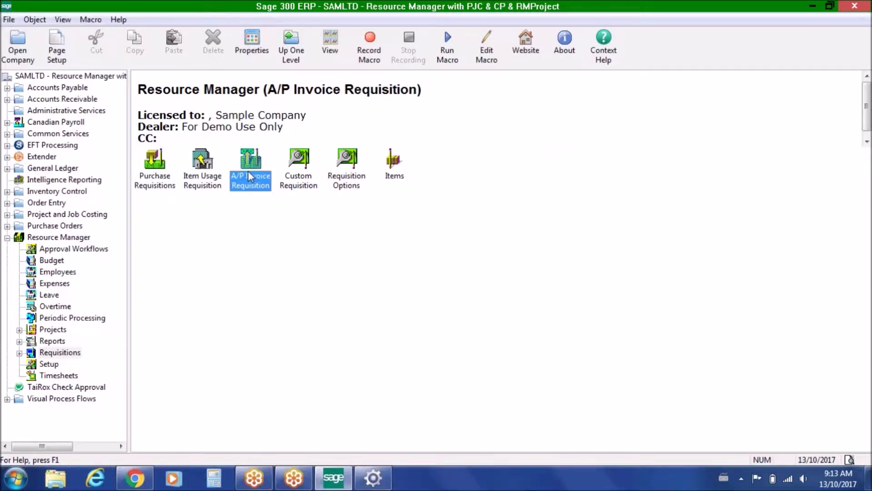
{"action": "left_click", "coordinate": [207, 179]}
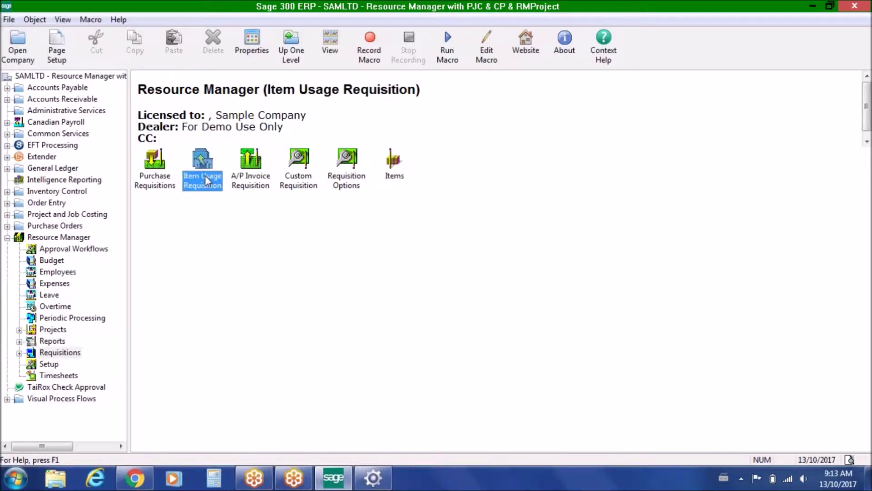
{"action": "left_click", "coordinate": [300, 160]}
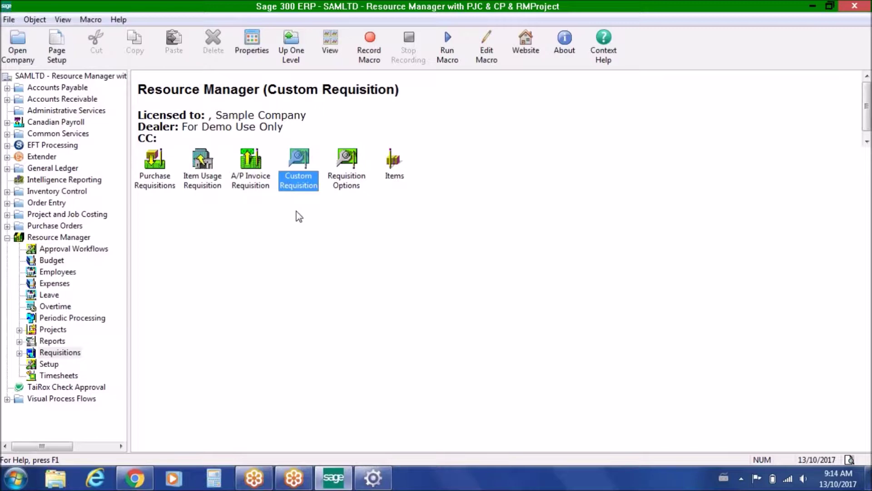
{"action": "left_click", "coordinate": [82, 249]}
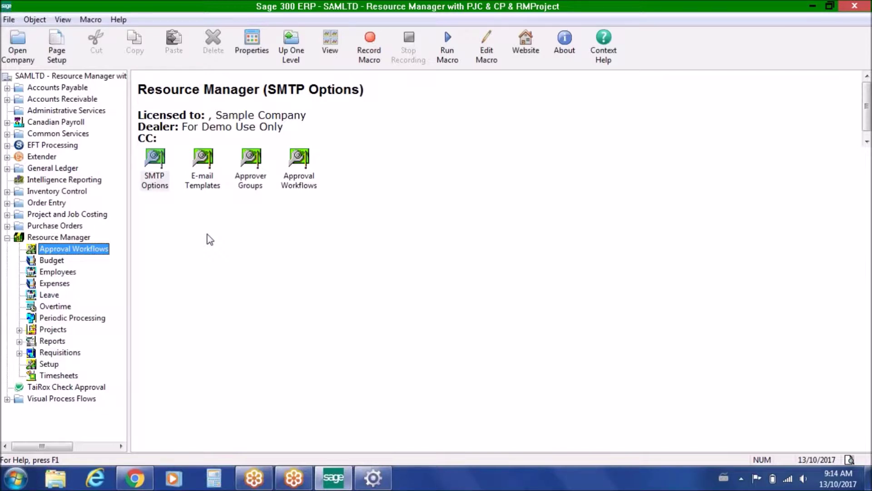
{"action": "left_click", "coordinate": [68, 238]}
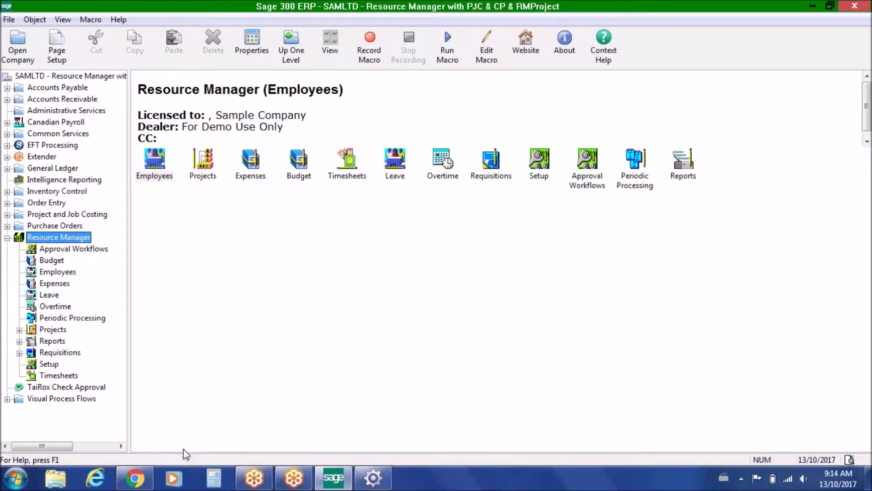
{"action": "left_click", "coordinate": [137, 479]}
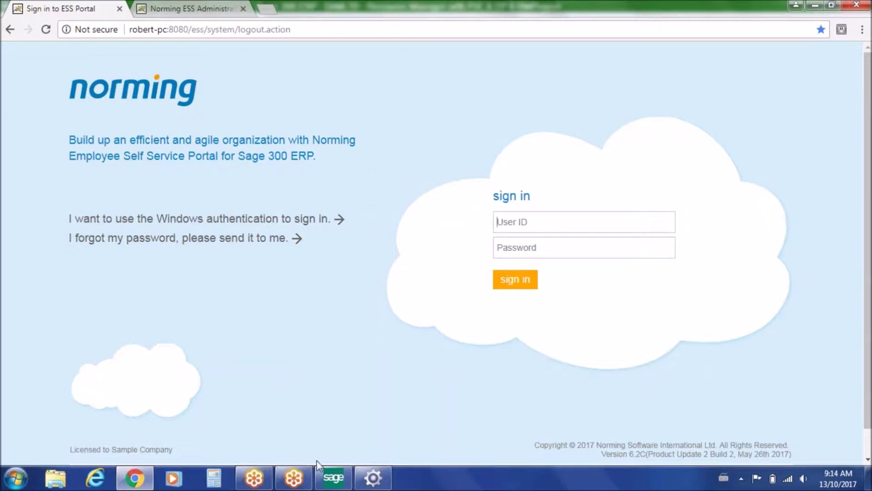
{"action": "left_click", "coordinate": [333, 478]}
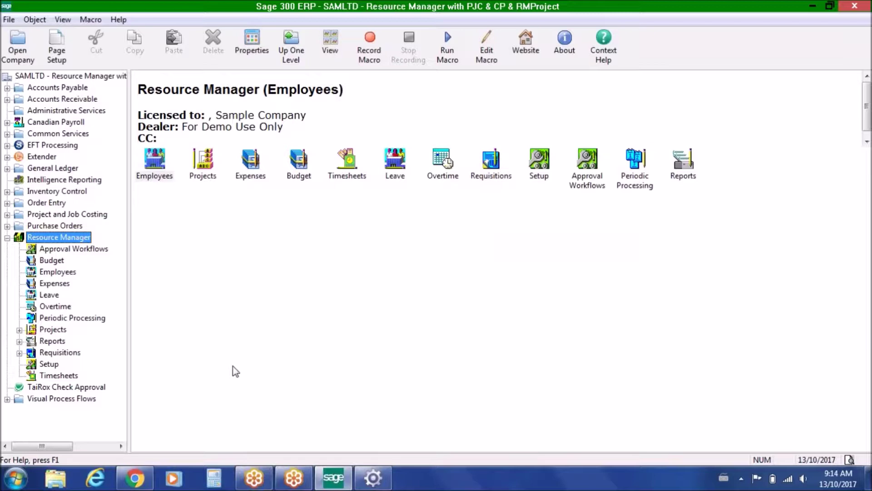
- Open Resource Manager Options from Setup and review its Processing and Integrations settings
{"action": "left_click", "coordinate": [51, 364]}
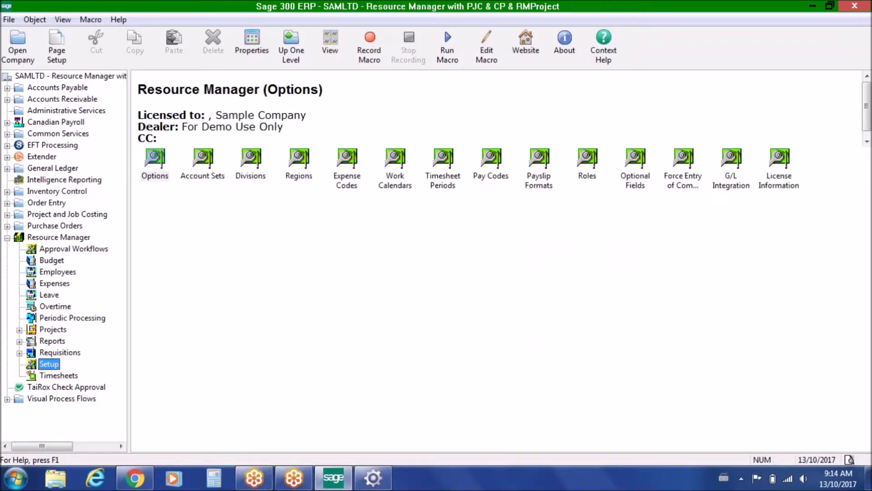
{"action": "double_click", "coordinate": [157, 157]}
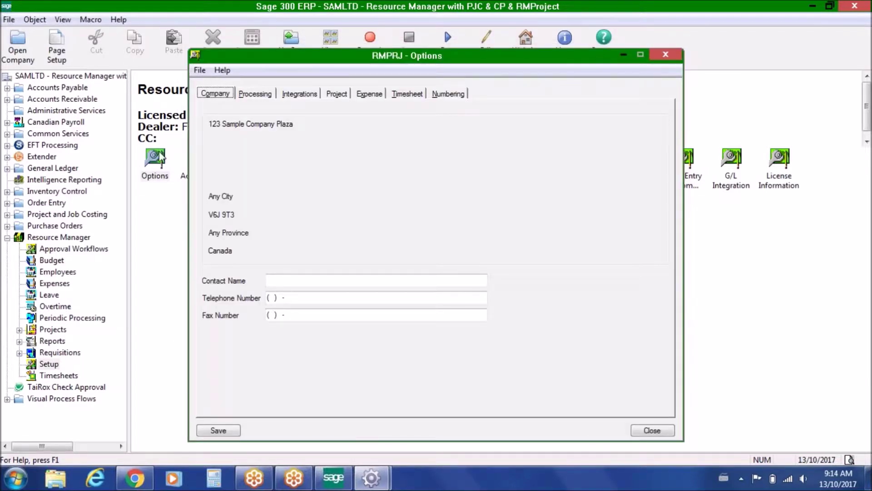
{"action": "left_click", "coordinate": [254, 93]}
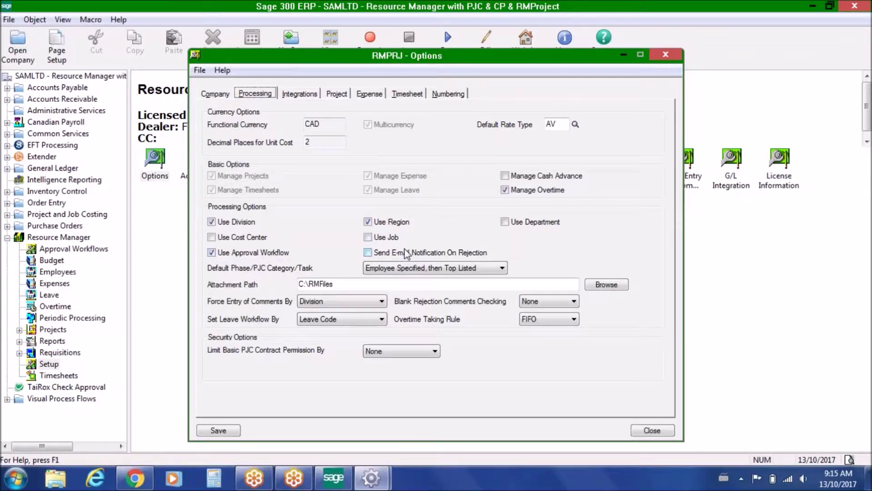
{"action": "left_click", "coordinate": [300, 94]}
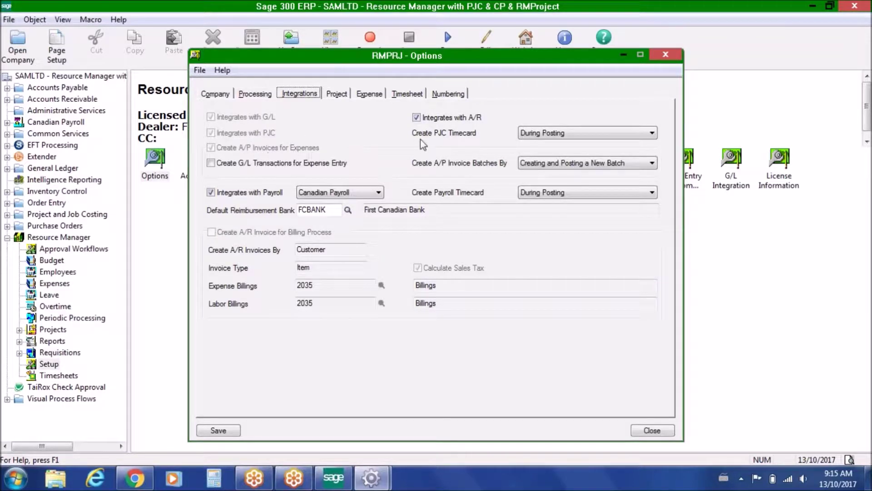
- Revisit the Create PJC Timecard and Processing options, then bring RMPRJ Options back to the front
{"action": "left_click", "coordinate": [650, 134]}
{"action": "left_click", "coordinate": [258, 94]}
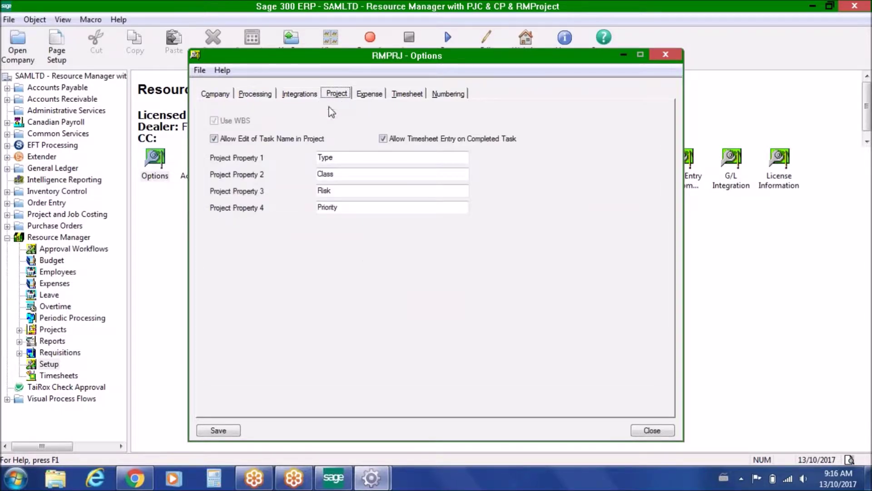
{"action": "left_click", "coordinate": [58, 330]}
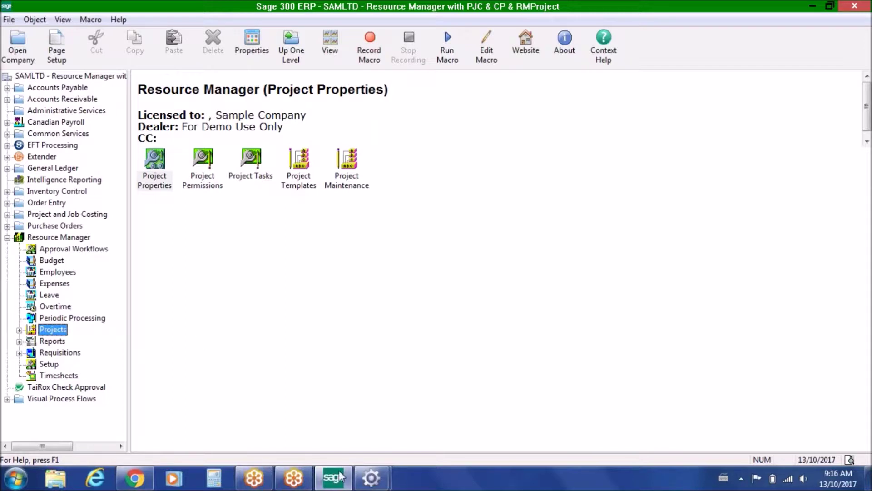
{"action": "left_click", "coordinate": [366, 484]}
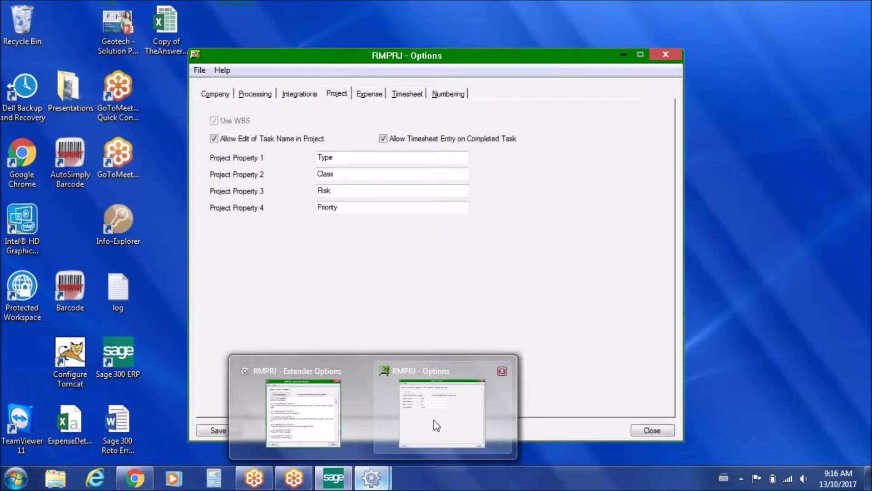
{"action": "left_click", "coordinate": [434, 421]}
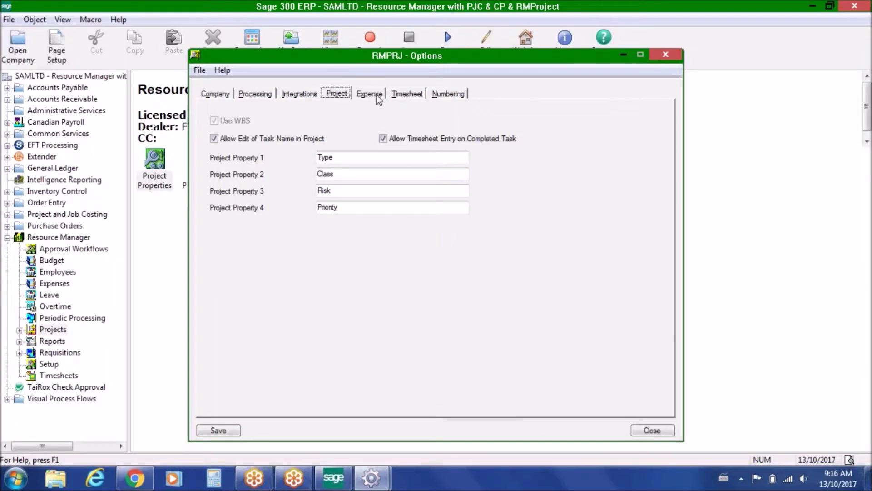
{"action": "left_click", "coordinate": [370, 94]}
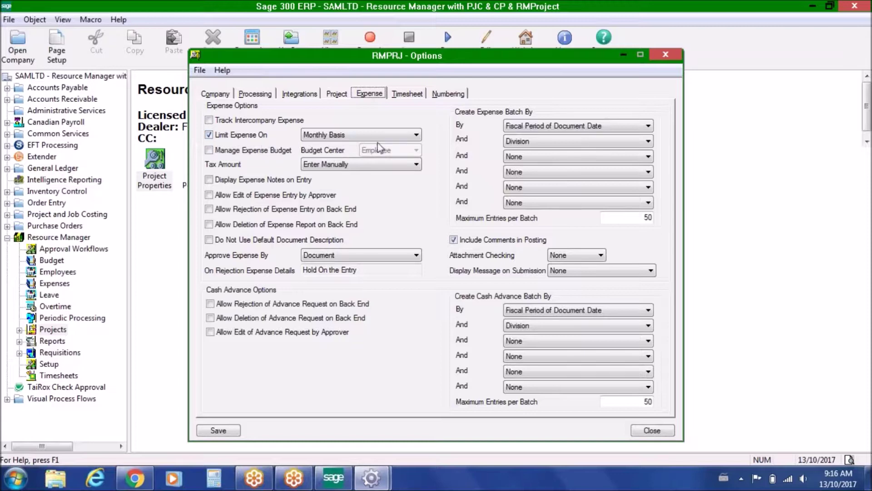
- Keep Limit Expense On at Monthly Basis, then bring RMPRJ Options back showing Timesheet settings
{"action": "left_click", "coordinate": [416, 135]}
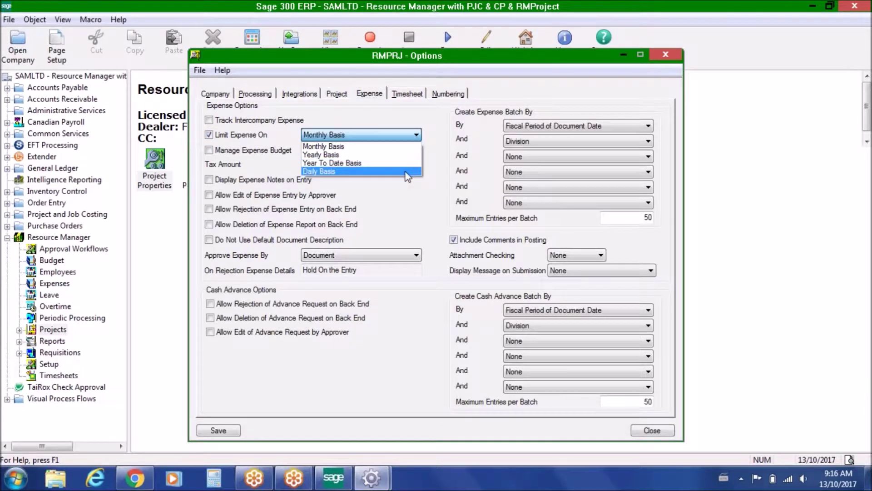
{"action": "left_click", "coordinate": [414, 136]}
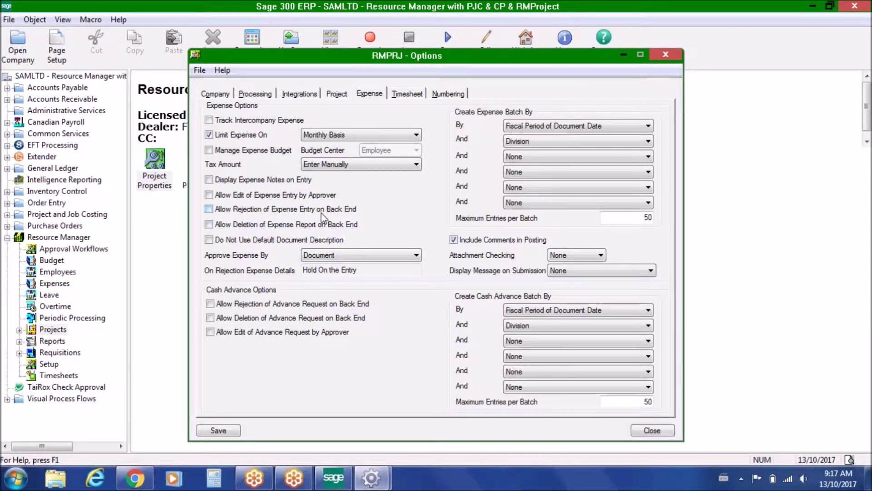
{"action": "left_click", "coordinate": [61, 287]}
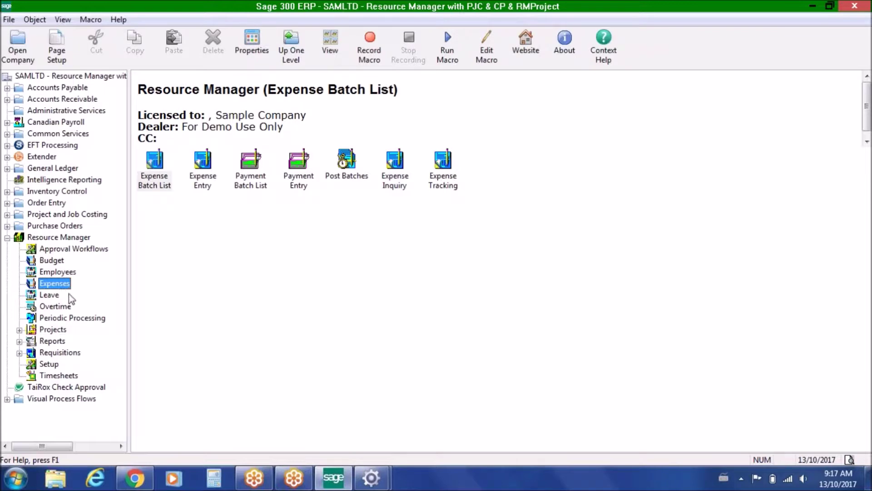
{"action": "mouse_move", "coordinate": [371, 477]}
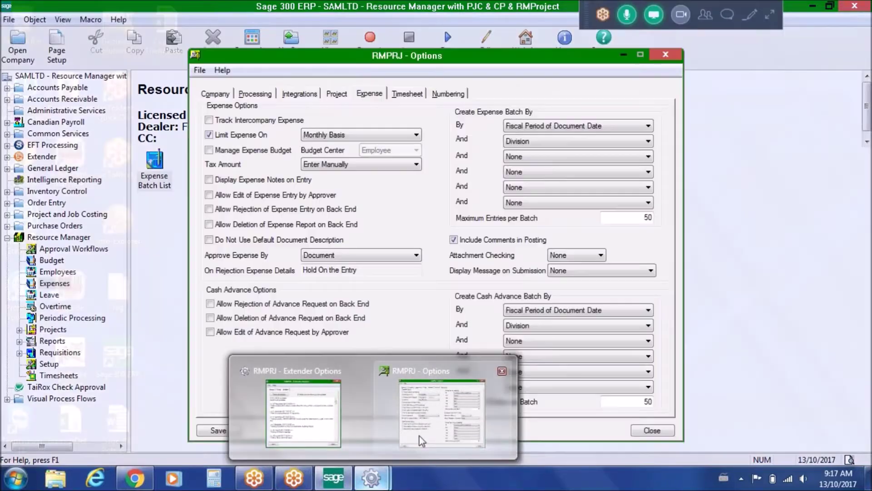
{"action": "left_click", "coordinate": [421, 441]}
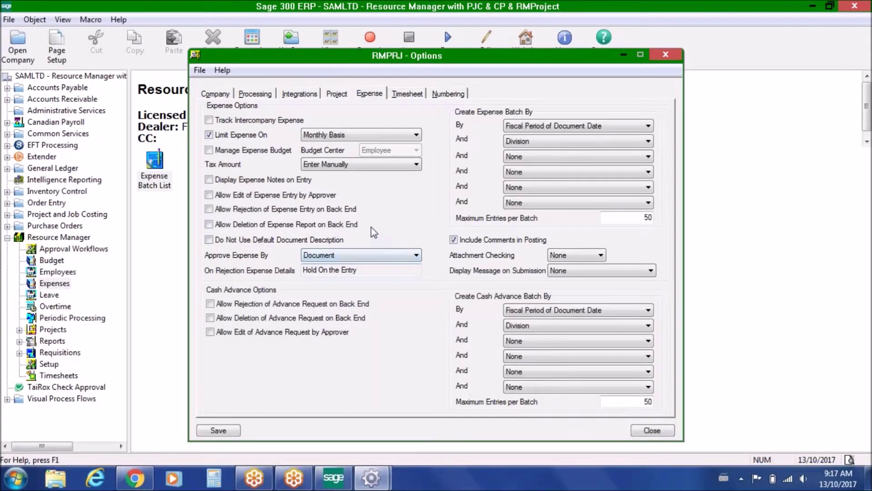
{"action": "left_click", "coordinate": [408, 94]}
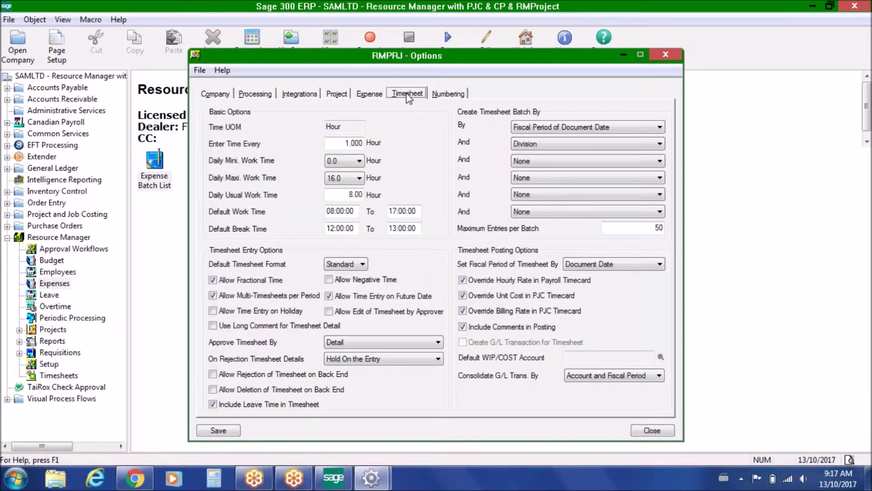
- Highlight the Enter Time Every value 1.000 and return to Resource Manager Setup
{"action": "left_click_drag", "start_coordinate": [334, 143], "coordinate": [374, 143]}
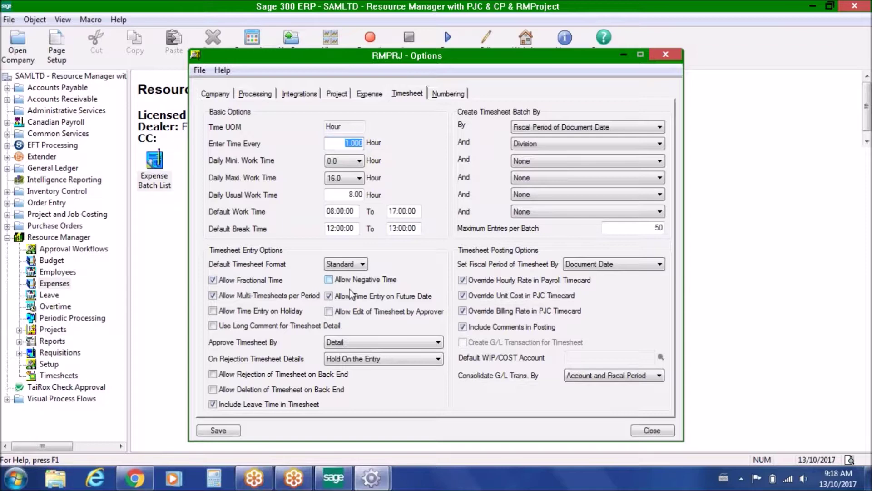
{"action": "left_click", "coordinate": [50, 366]}
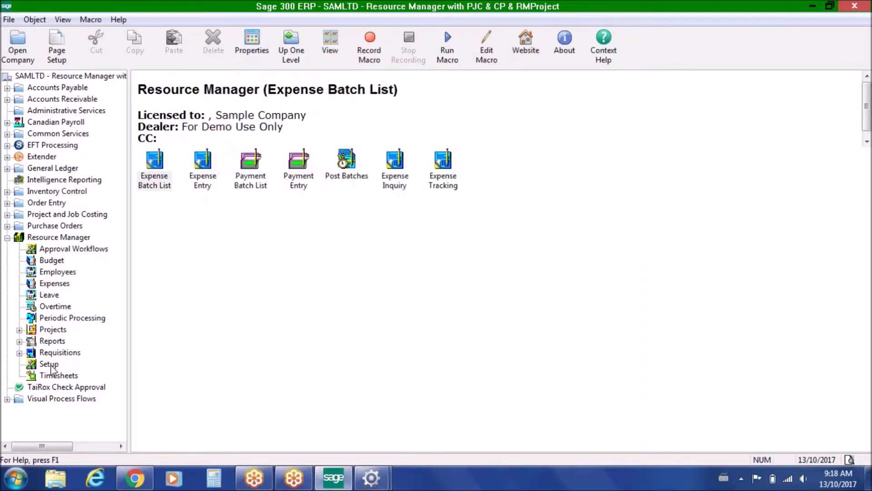
- Review the CAN Canada work calendar, close it, and open Timesheet Periods
{"action": "double_click", "coordinate": [396, 161]}
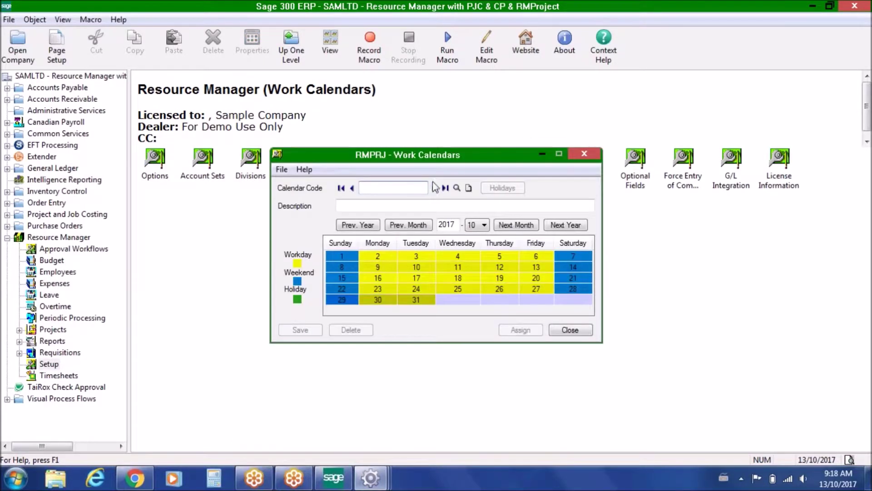
{"action": "left_click", "coordinate": [435, 188]}
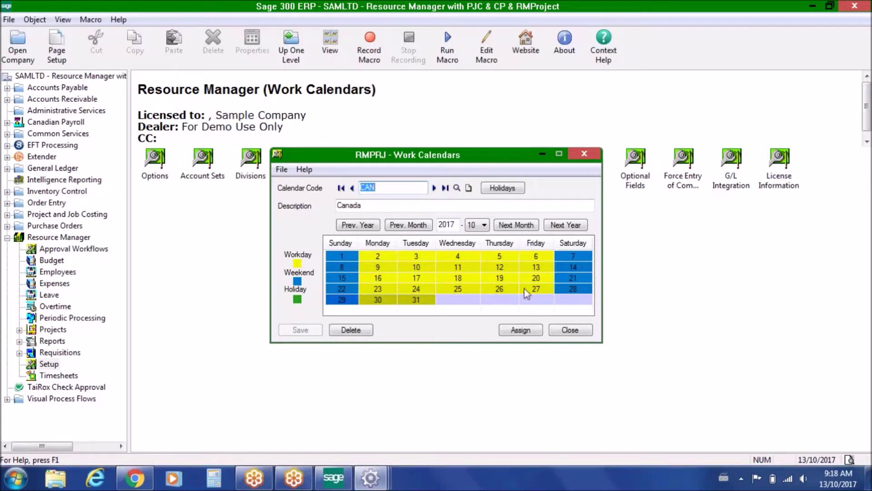
{"action": "left_click", "coordinate": [568, 330]}
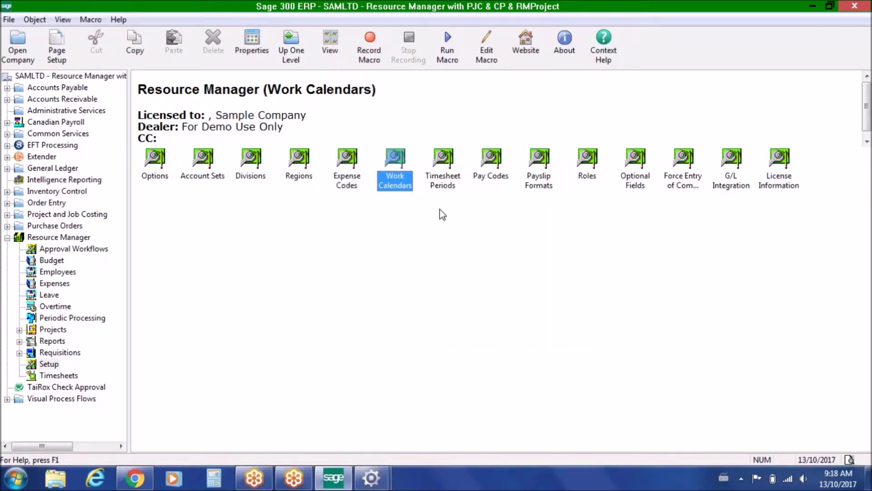
{"action": "left_click", "coordinate": [443, 160]}
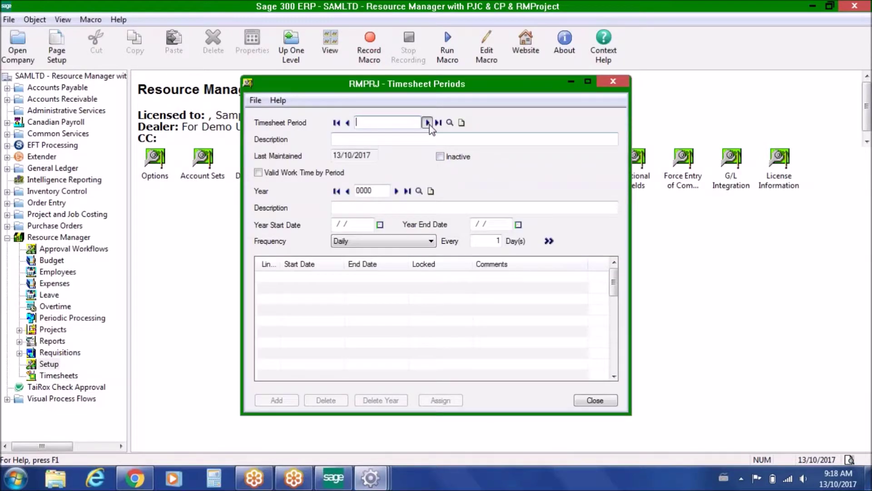
{"action": "left_click", "coordinate": [428, 123]}
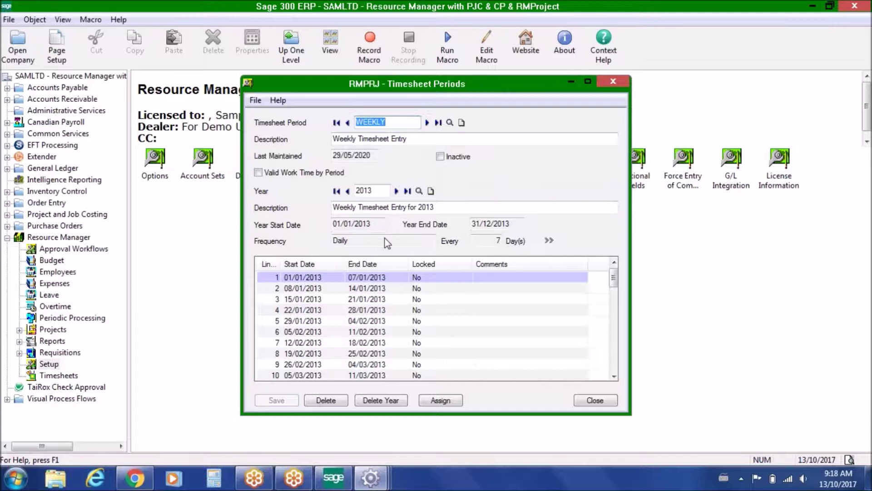
{"action": "left_click", "coordinate": [601, 398]}
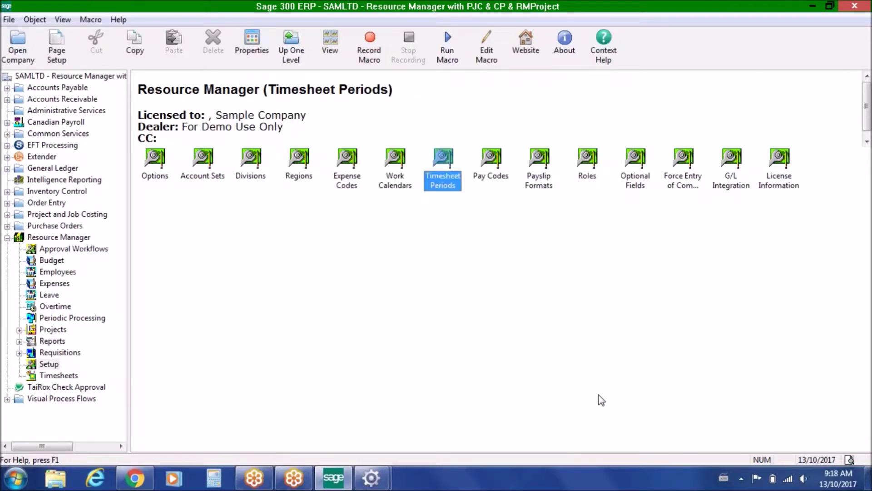
{"action": "double_click", "coordinate": [498, 164]}
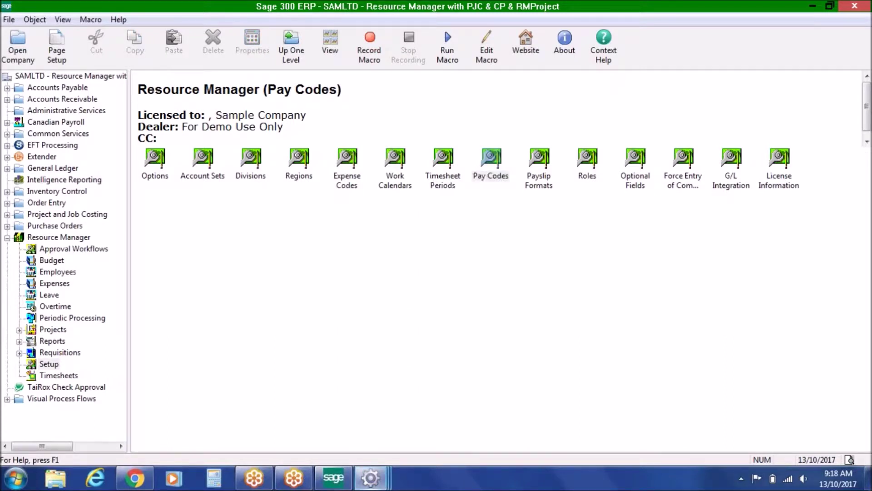
{"action": "left_click", "coordinate": [426, 180]}
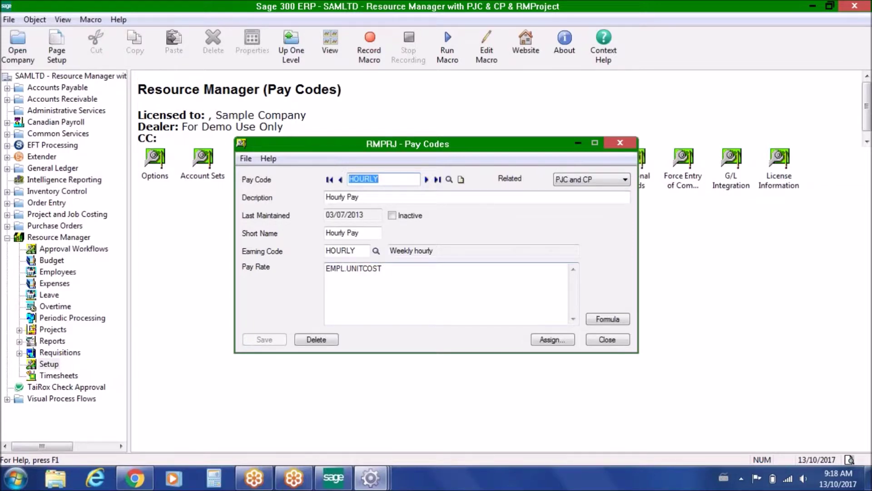
{"action": "left_click", "coordinate": [606, 319]}
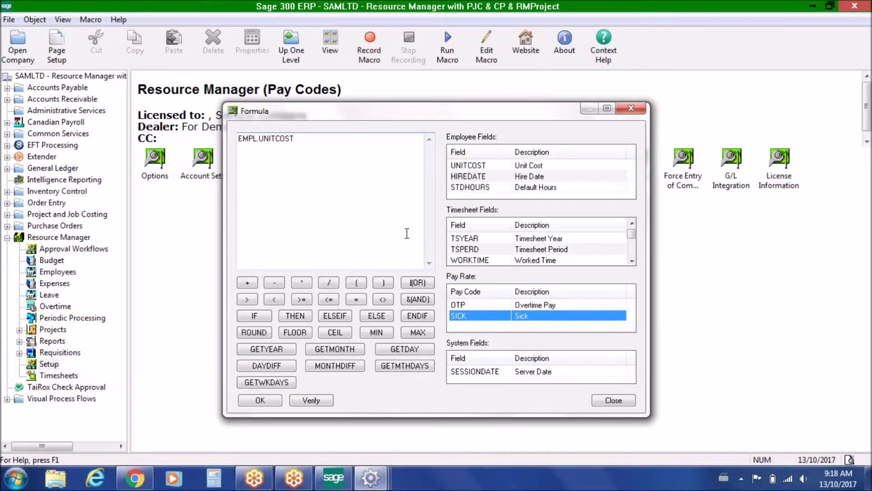
{"action": "left_click", "coordinate": [612, 399]}
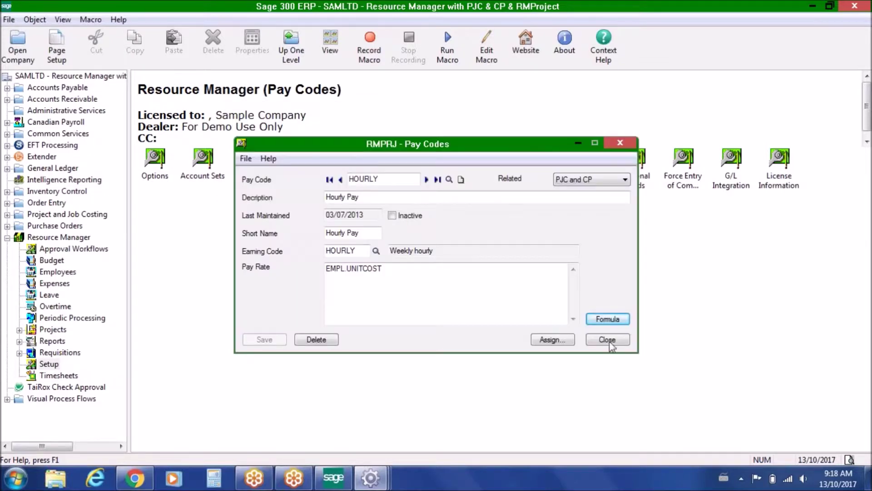
{"action": "left_click", "coordinate": [609, 340]}
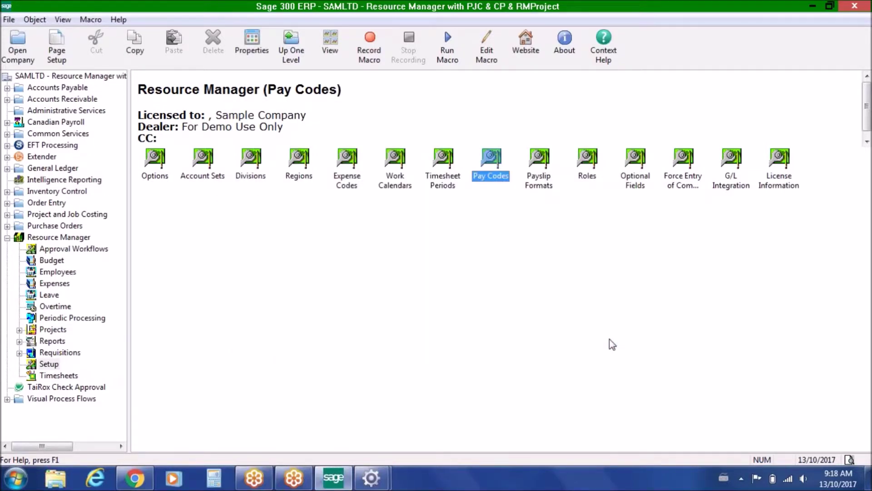
{"action": "left_click", "coordinate": [546, 162]}
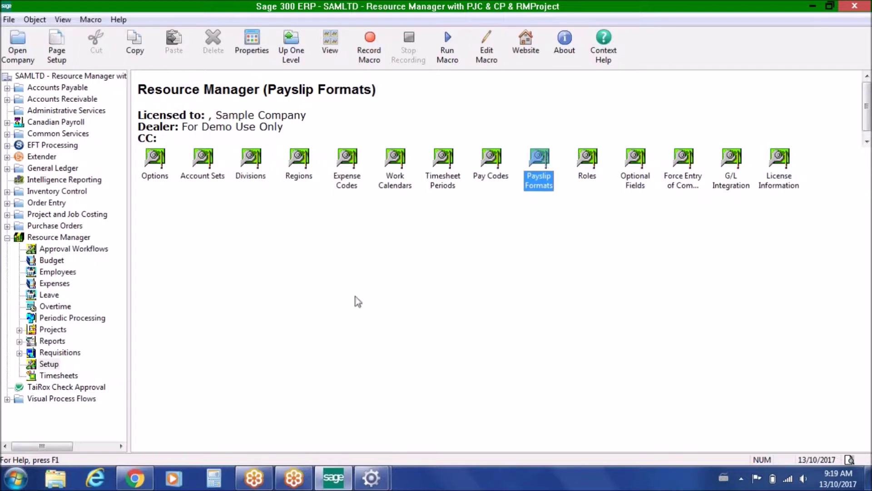
- Bring the RMPRJ Options dialog forward from the taskbar and close it
{"action": "left_click", "coordinate": [363, 472]}
{"action": "left_click", "coordinate": [405, 437]}
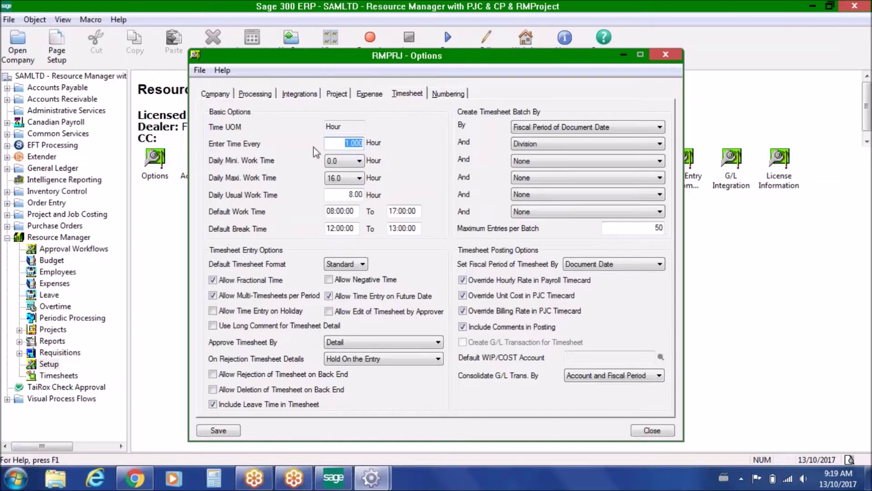
{"action": "left_click", "coordinate": [665, 54]}
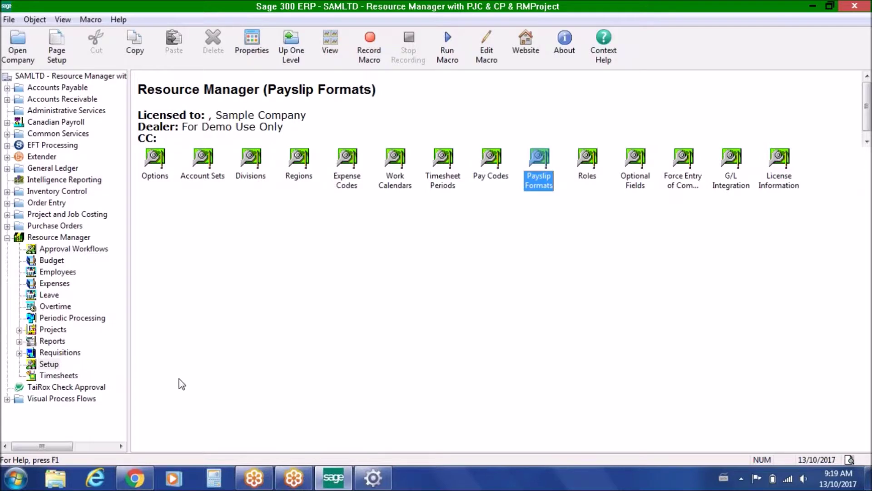
- Sign in to the ESS portal with the employee user ID and password, choosing the RM Project entity
{"action": "left_click", "coordinate": [135, 477]}
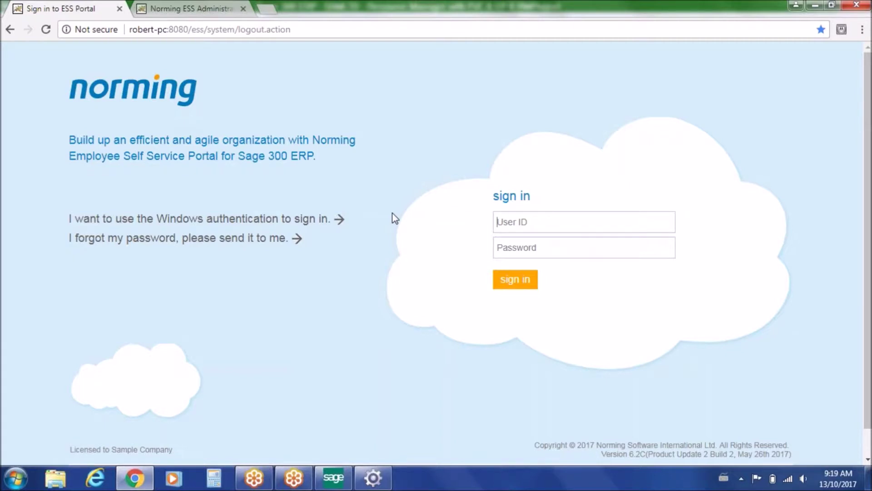
{"action": "type", "text": "100020"}
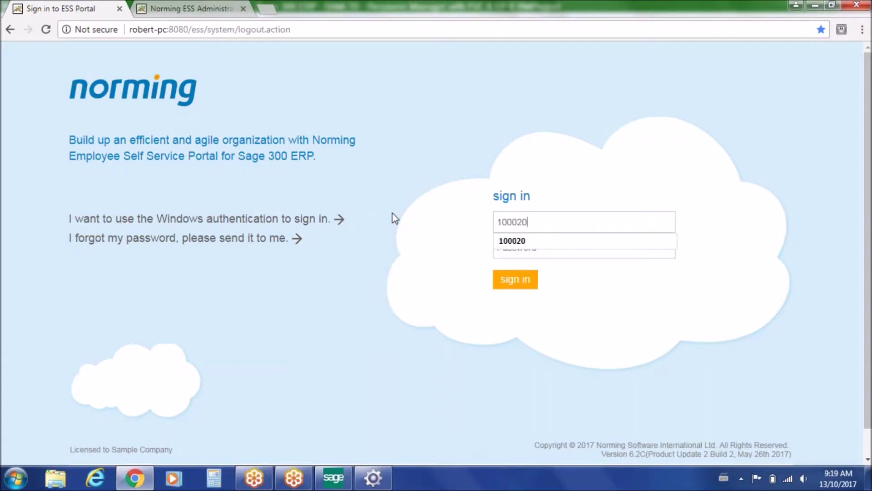
{"action": "key", "text": "Tab"}
{"action": "key", "text": "Return"}
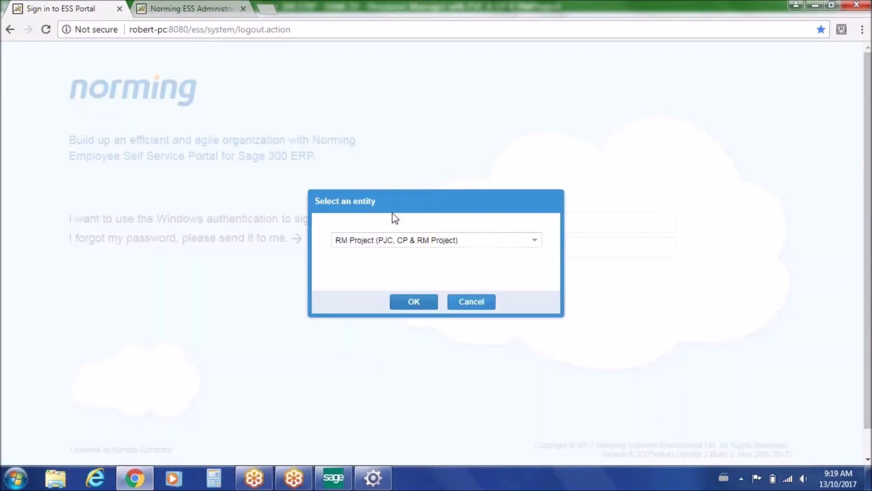
{"action": "left_click", "coordinate": [534, 240]}
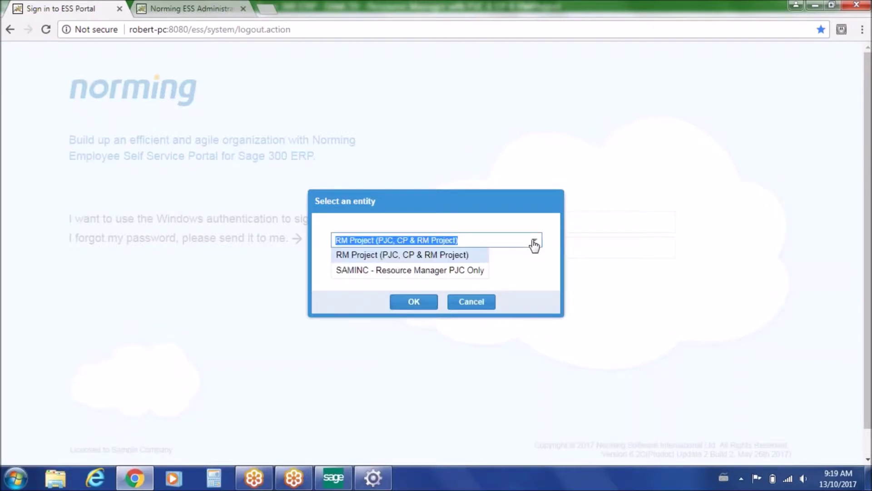
{"action": "left_click", "coordinate": [534, 245]}
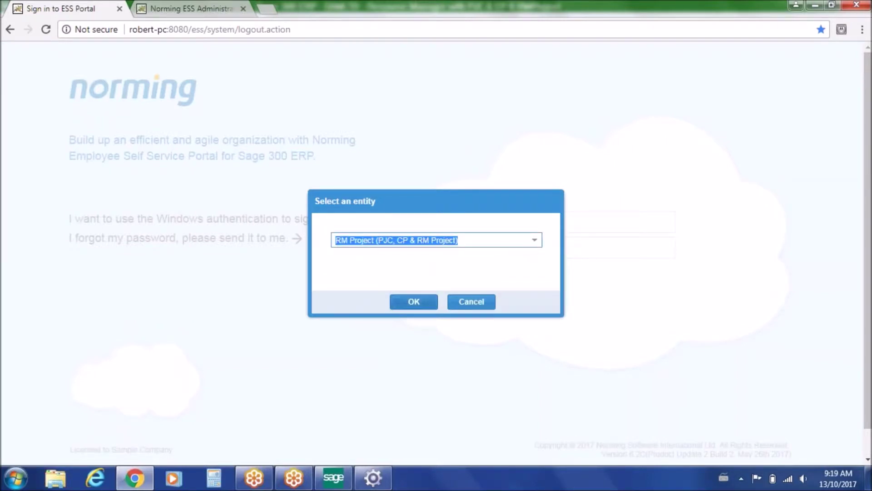
{"action": "left_click", "coordinate": [416, 304]}
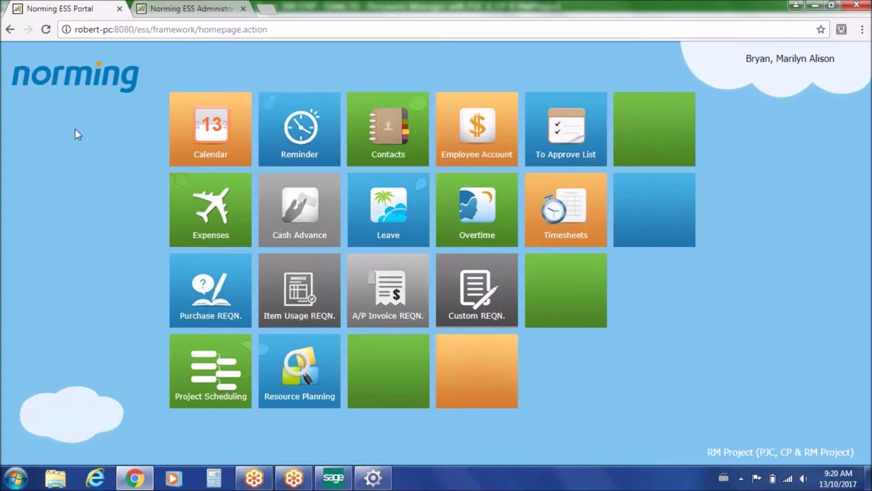
- Open and close the Norming website tab, then go to the ESS Administrator login page
{"action": "left_click", "coordinate": [74, 79]}
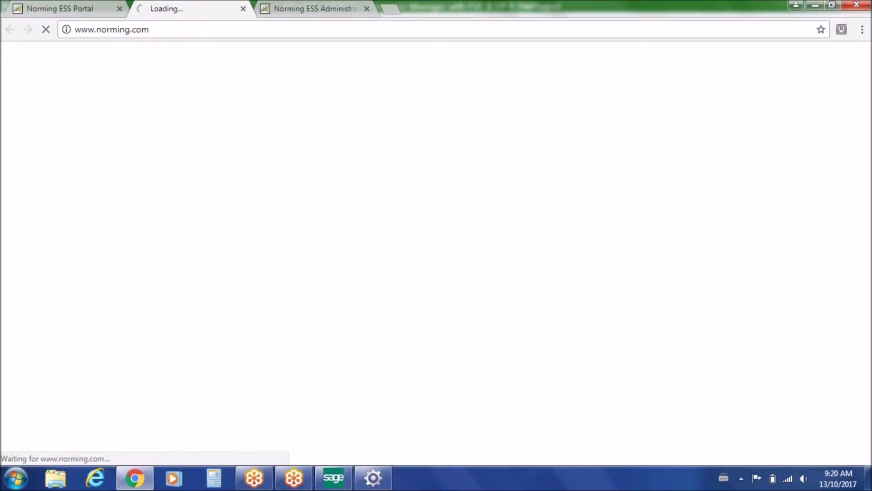
{"action": "left_click", "coordinate": [244, 9]}
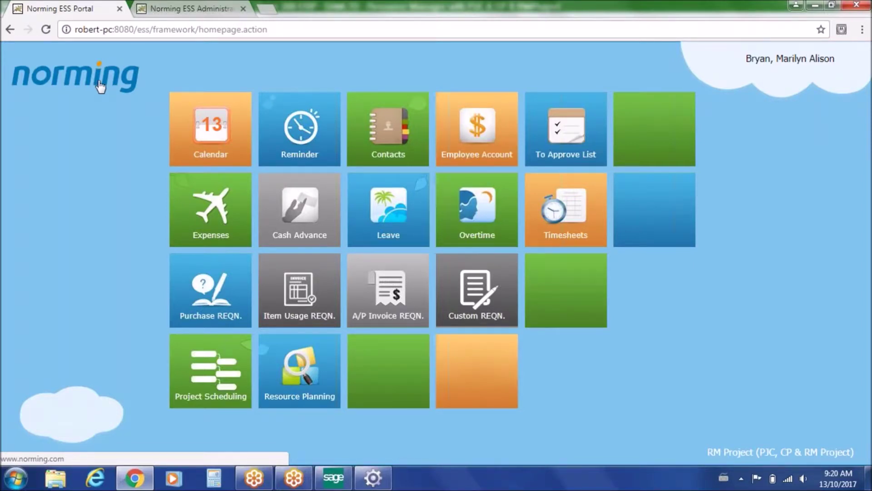
{"action": "left_click", "coordinate": [186, 10]}
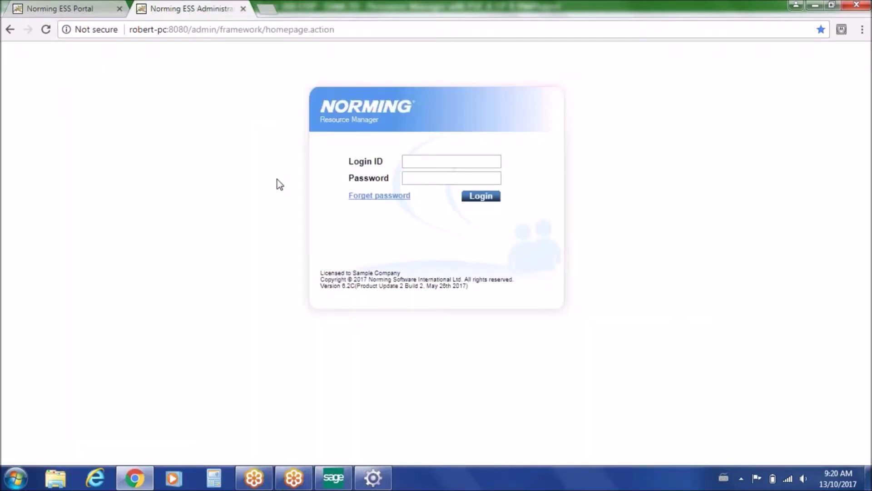
- Sign in to ESS Administrator and open the PAYROLL group from Common Services > ESS Groups
{"action": "type", "text": "admin"}
{"action": "key", "text": "Tab"}
{"action": "type", "text": "admin"}
{"action": "left_click", "coordinate": [482, 200]}
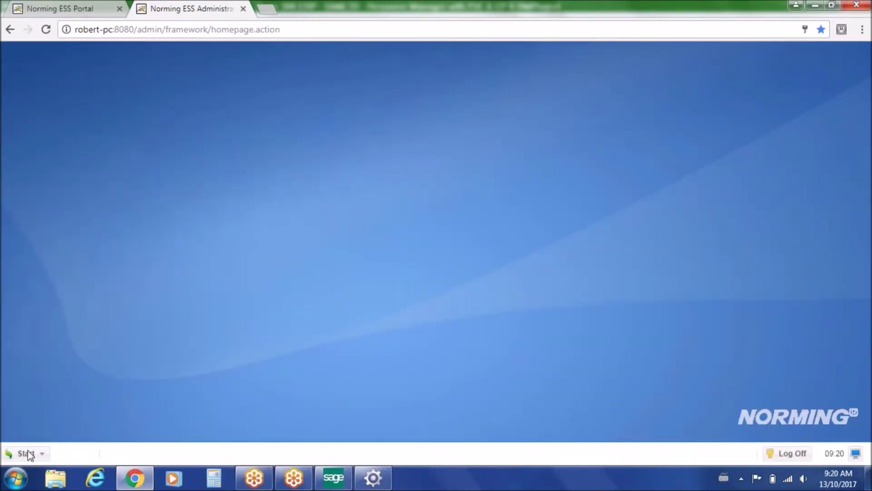
{"action": "left_click", "coordinate": [26, 453]}
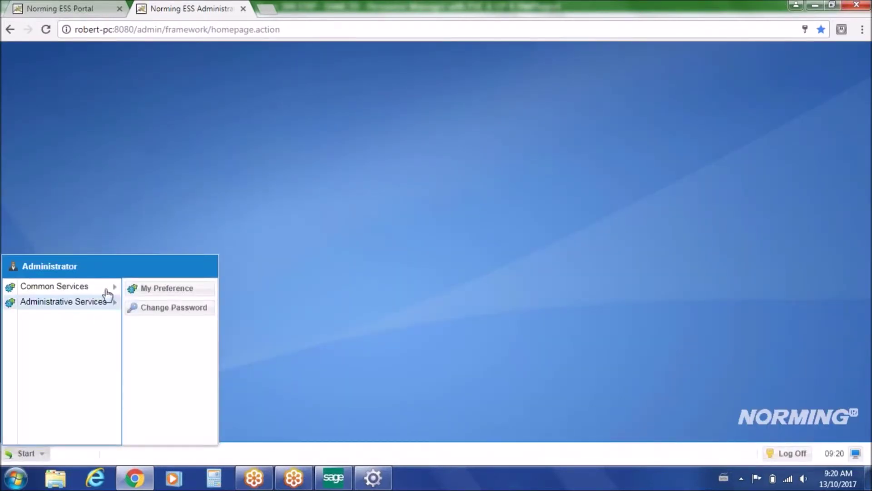
{"action": "mouse_move", "coordinate": [108, 292]}
{"action": "left_click", "coordinate": [173, 290]}
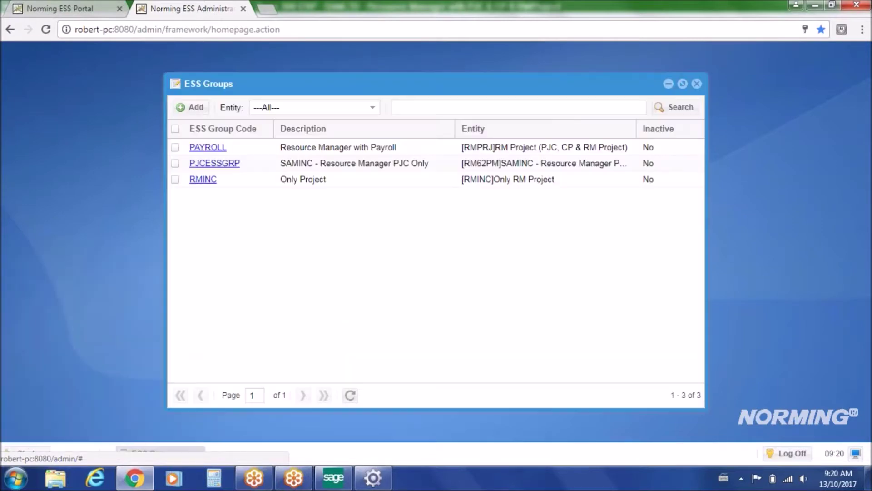
{"action": "left_click", "coordinate": [218, 149]}
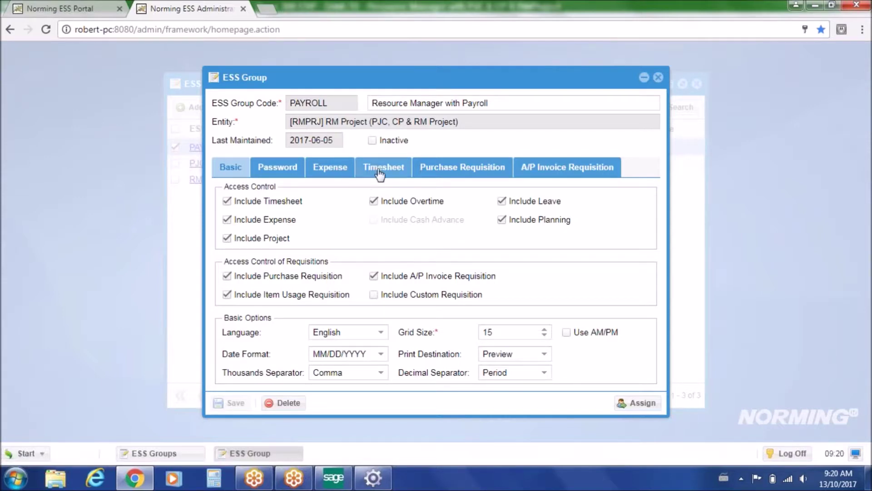
- Review PAYROLL's Timesheet, Expense and Purchase Requisition settings, then close the group
{"action": "left_click", "coordinate": [380, 173]}
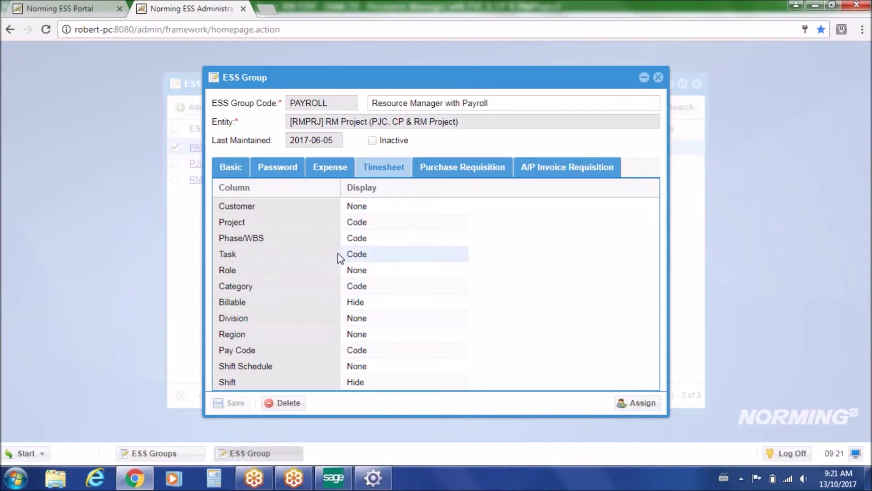
{"action": "left_click", "coordinate": [337, 173]}
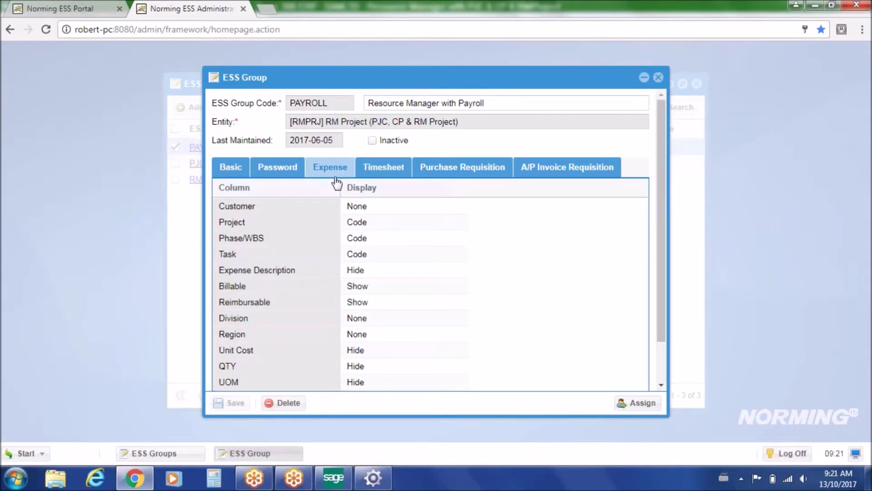
{"action": "left_click", "coordinate": [456, 174]}
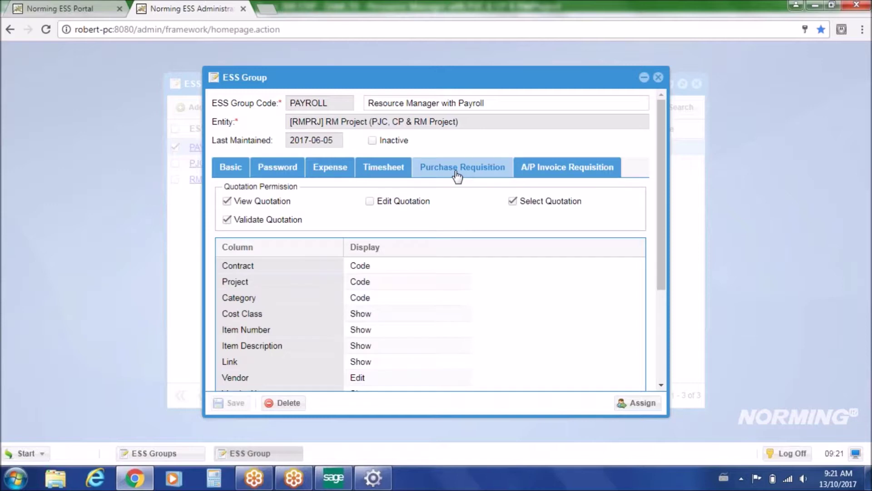
{"action": "left_click", "coordinate": [658, 77]}
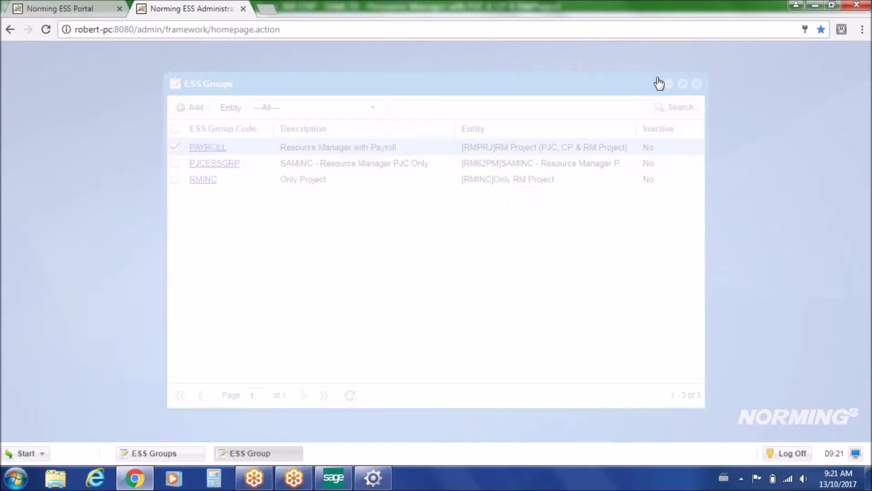
- Close ESS Groups, then open and close the Administrative Services Data Dictionary
{"action": "left_click", "coordinate": [696, 84]}
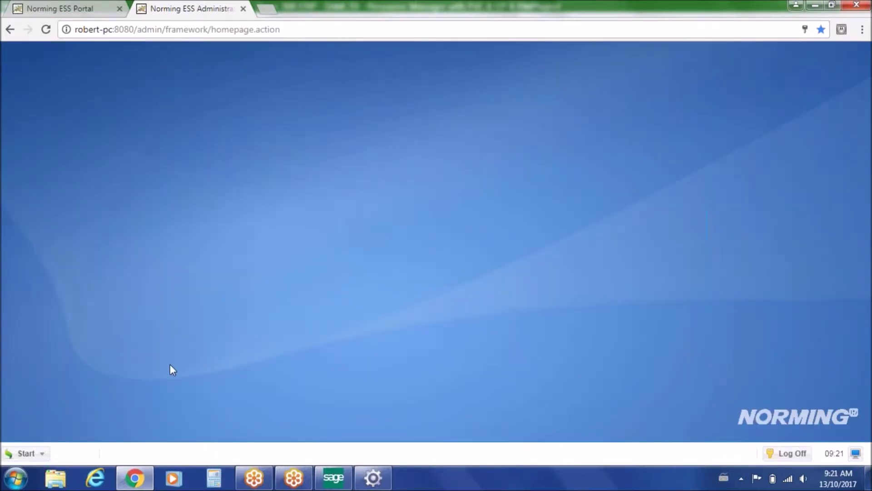
{"action": "left_click", "coordinate": [26, 453]}
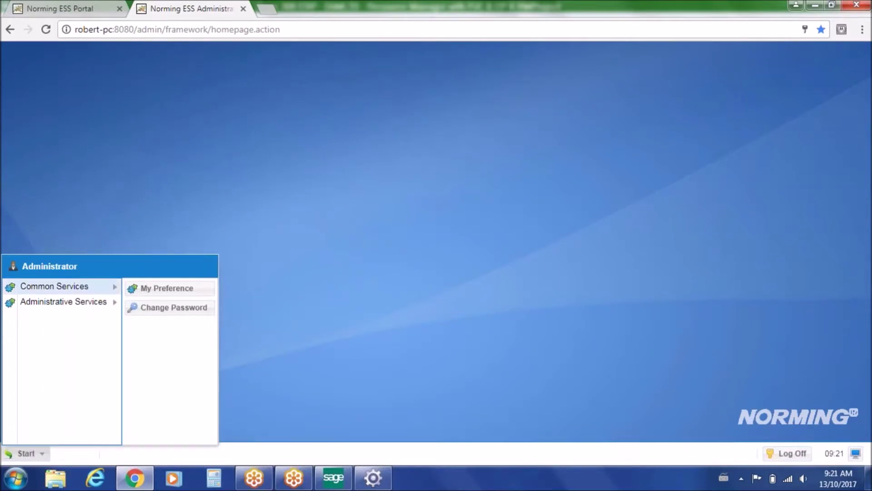
{"action": "mouse_move", "coordinate": [101, 306]}
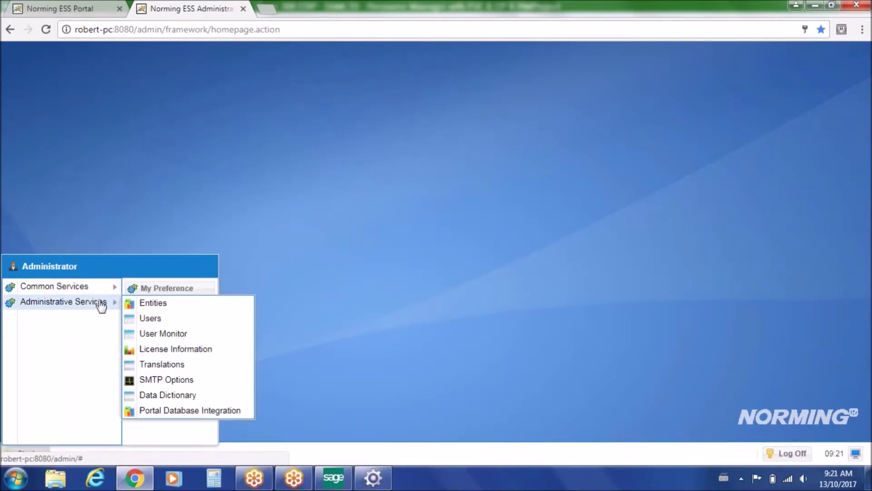
{"action": "left_click", "coordinate": [176, 395]}
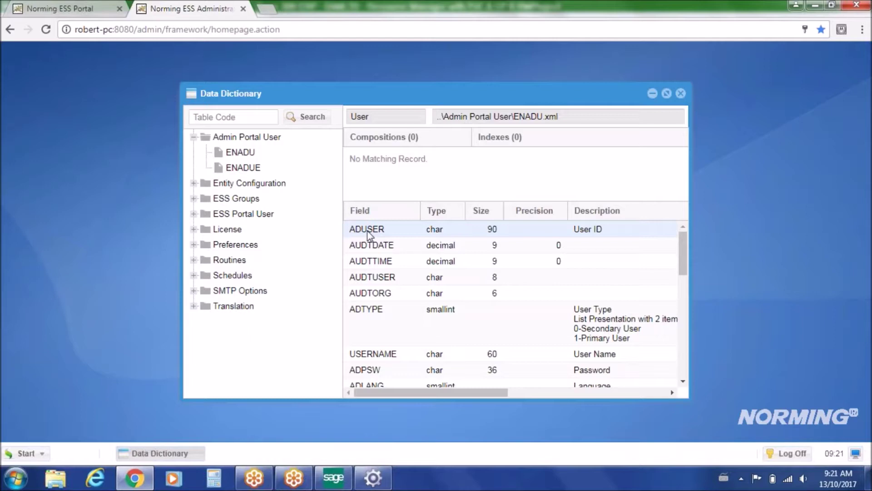
{"action": "left_click", "coordinate": [681, 93]}
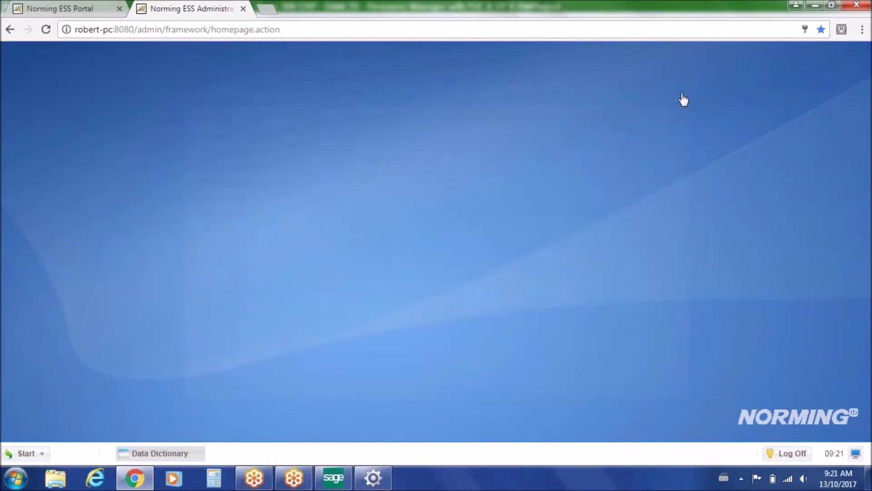
- Open the Translations list, scroll across its columns, and close it
{"action": "left_click", "coordinate": [26, 453]}
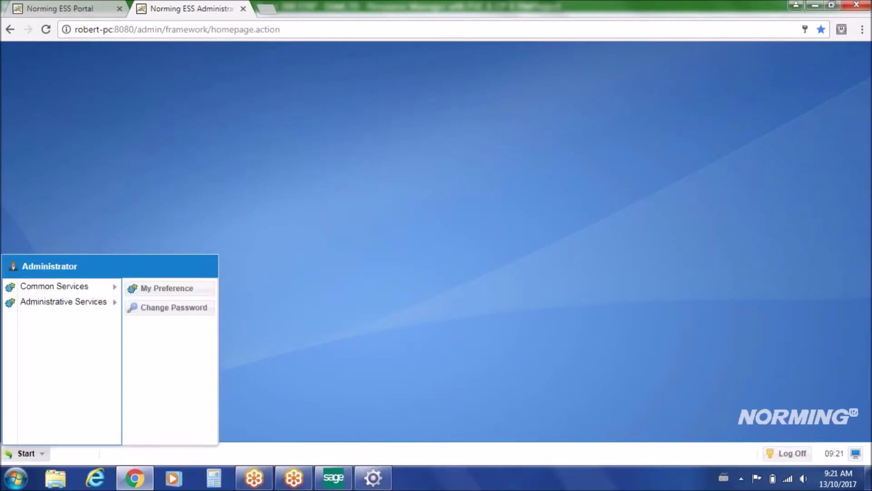
{"action": "mouse_move", "coordinate": [103, 305]}
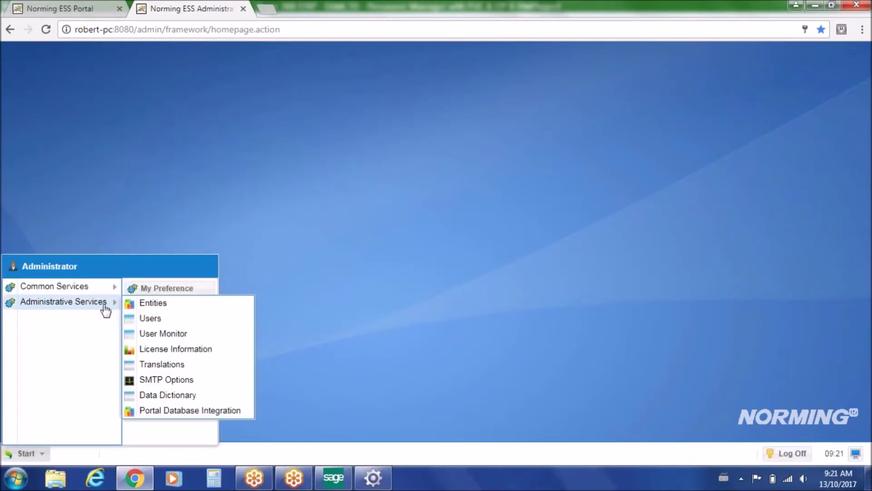
{"action": "left_click", "coordinate": [159, 366]}
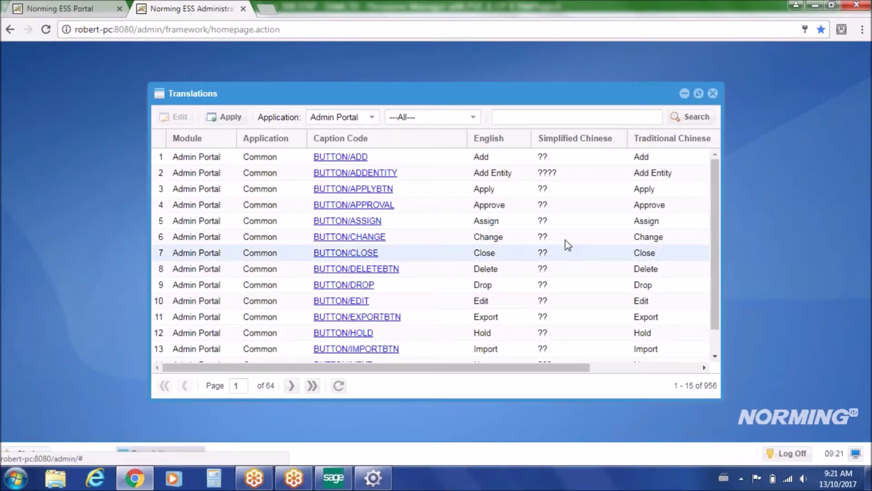
{"action": "left_click_drag", "start_coordinate": [571, 369], "coordinate": [646, 368]}
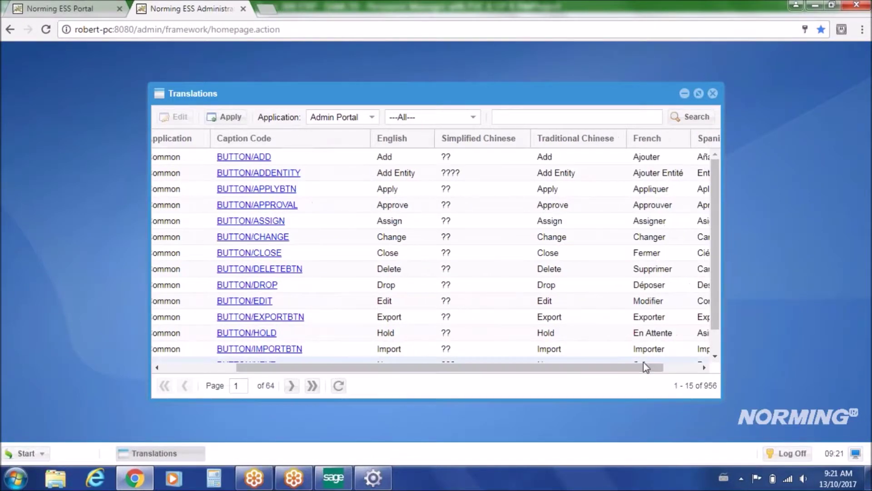
{"action": "left_click_drag", "start_coordinate": [646, 367], "coordinate": [537, 348]}
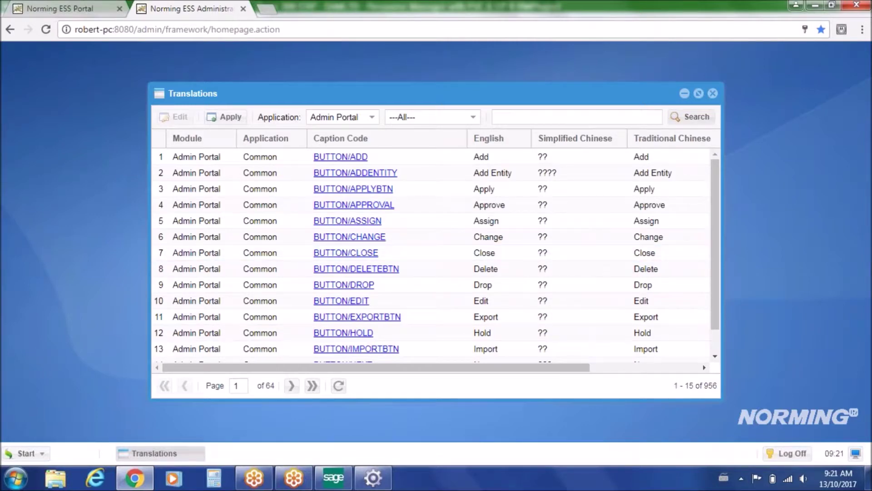
{"action": "left_click", "coordinate": [712, 93]}
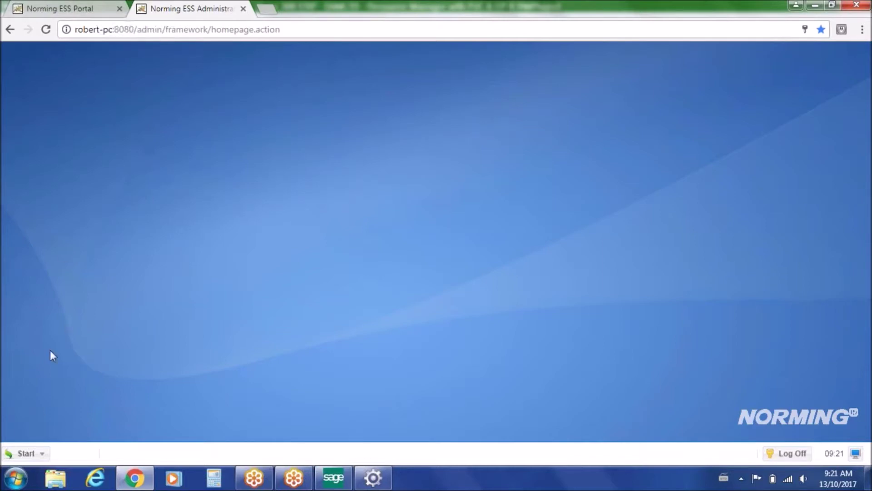
- Switch back to Sage 300 and show Resource Manager's Approval Workflows setup items
{"action": "left_click", "coordinate": [333, 477]}
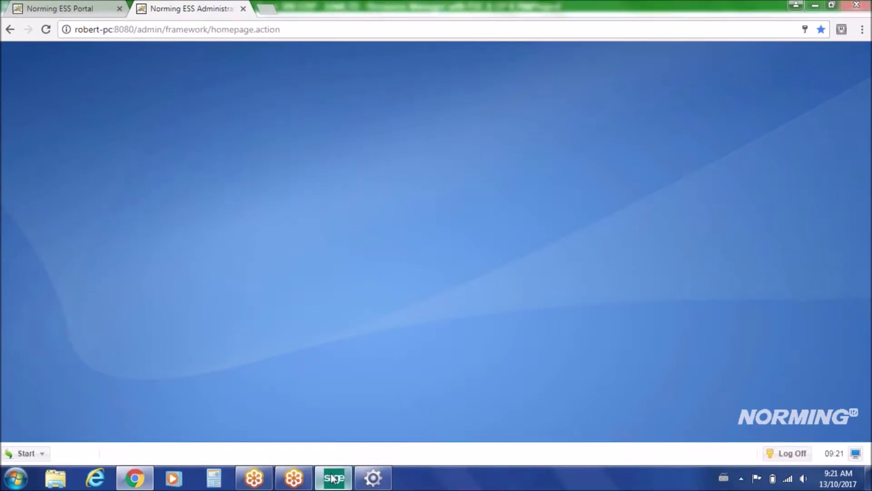
{"action": "left_click", "coordinate": [101, 250]}
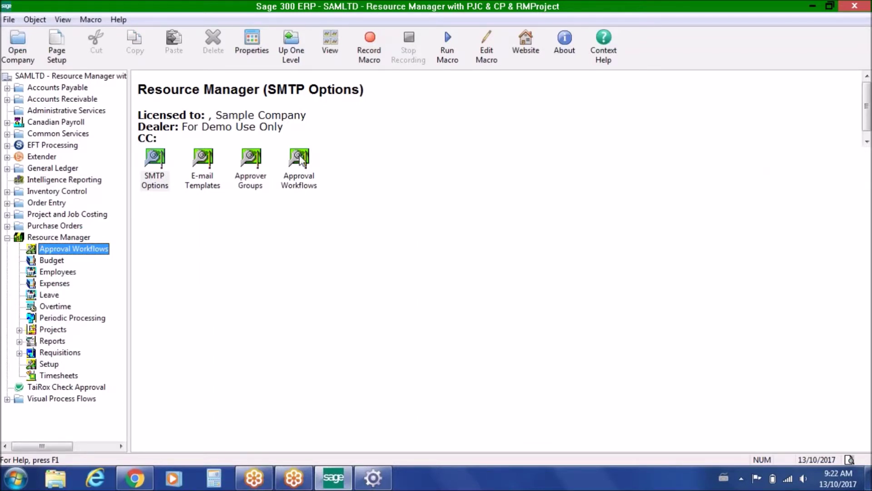
- Load the EXPPJCM Expense Report workflow and check line 2's PJC Contract Manager approver role
{"action": "left_click", "coordinate": [298, 164]}
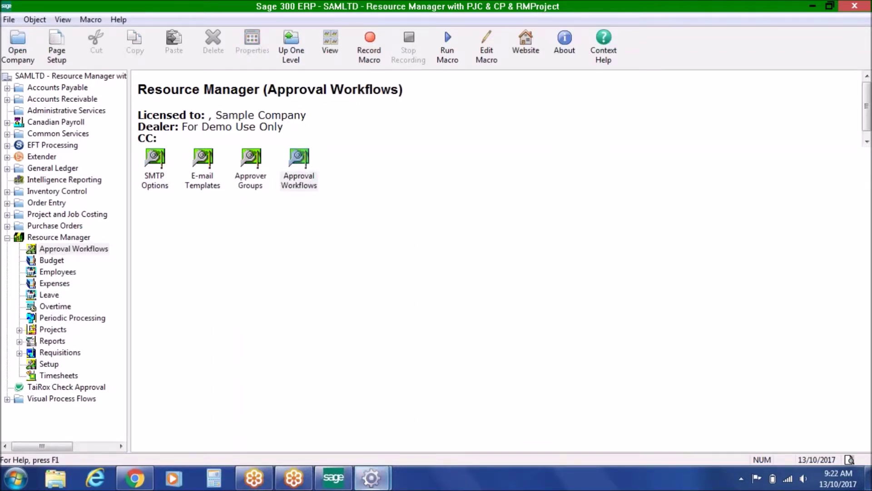
{"action": "left_click", "coordinate": [419, 138]}
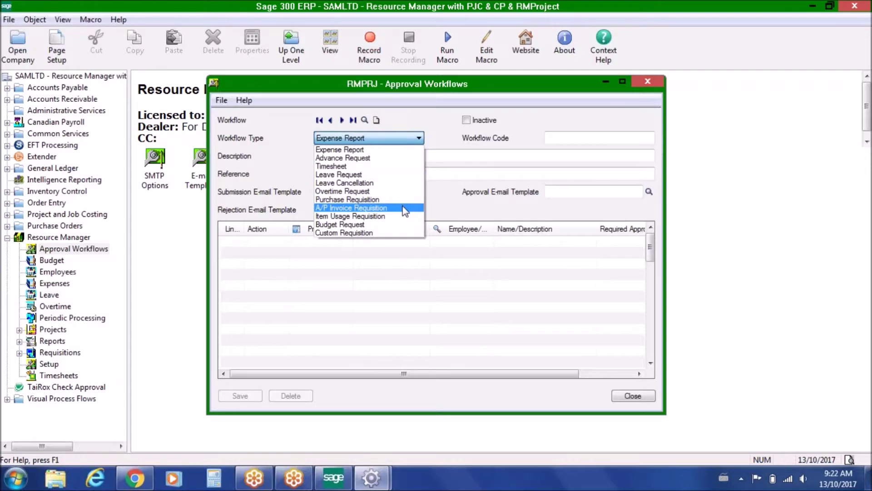
{"action": "left_click", "coordinate": [417, 141]}
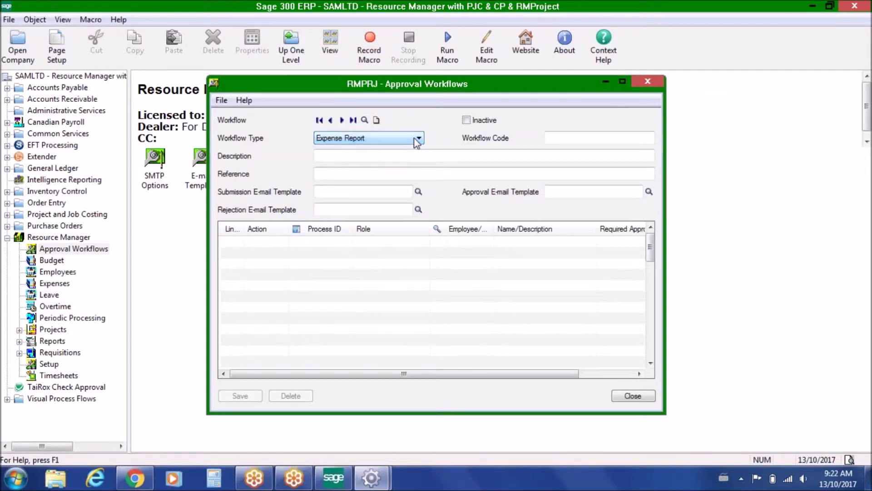
{"action": "left_click", "coordinate": [342, 121]}
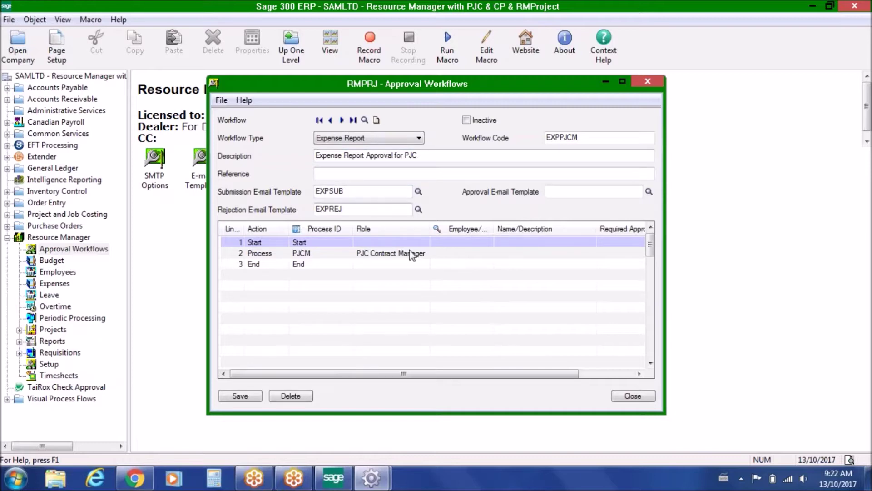
{"action": "left_click", "coordinate": [425, 254]}
{"action": "left_click", "coordinate": [423, 255]}
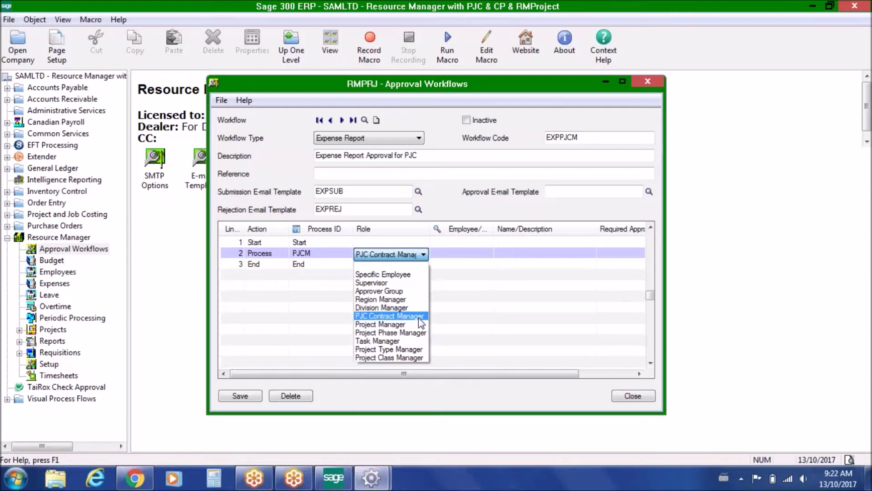
{"action": "left_click", "coordinate": [422, 254]}
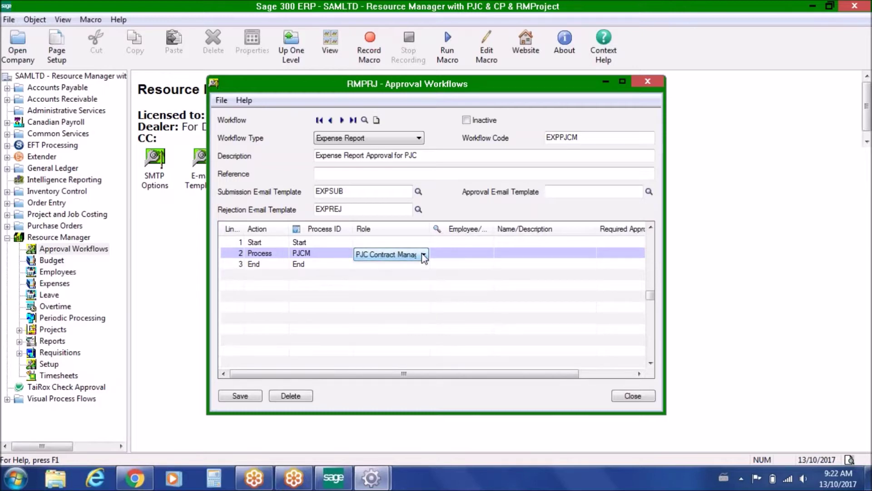
- Review the EXPSUB submission, rejection and empty approval e-mail template fields, then open E-mail Templates
{"action": "left_click", "coordinate": [352, 192]}
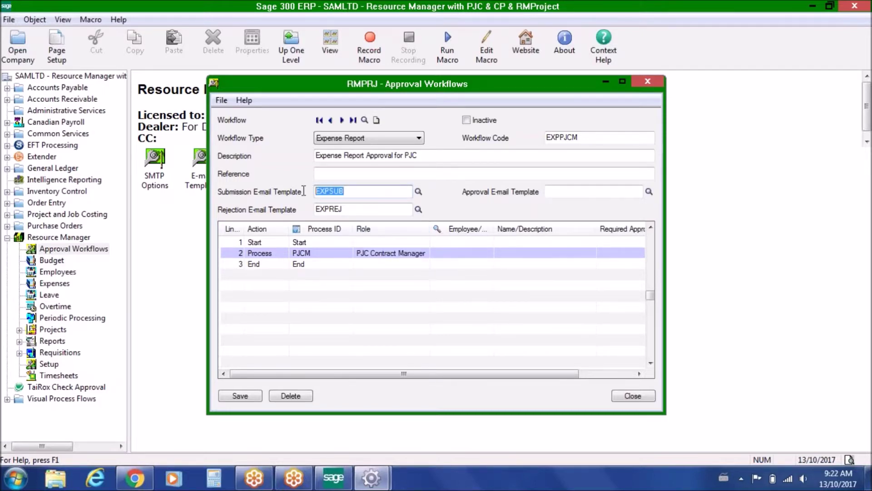
{"action": "left_click", "coordinate": [351, 210]}
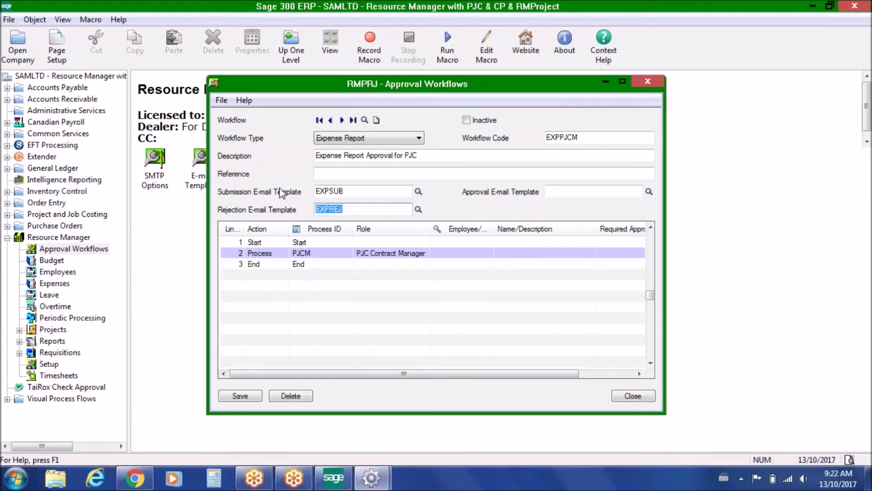
{"action": "left_click", "coordinate": [561, 193]}
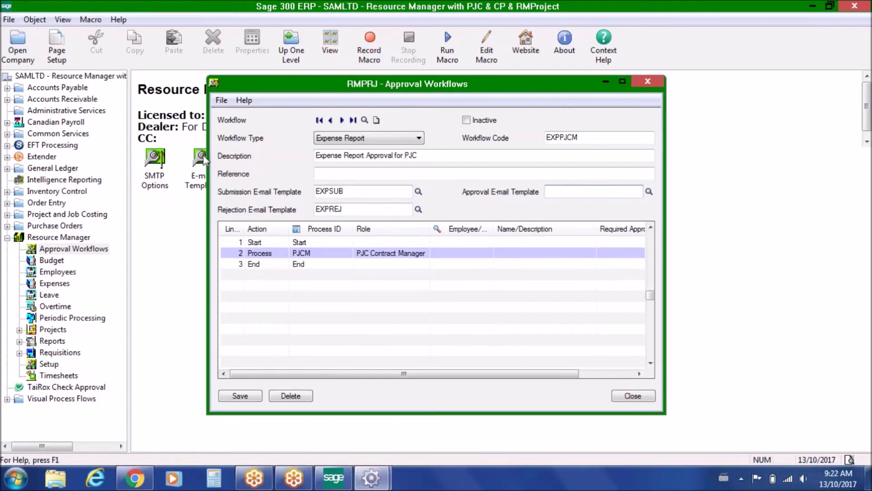
{"action": "left_click", "coordinate": [202, 166]}
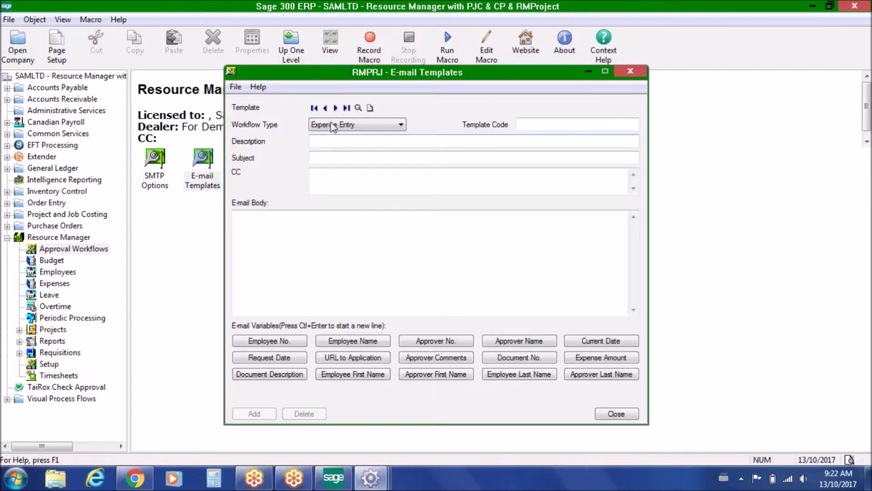
- Browse the EXAPP and EXPREJ templates, highlighting the [NOTES] variable in the rejection body
{"action": "left_click", "coordinate": [336, 108]}
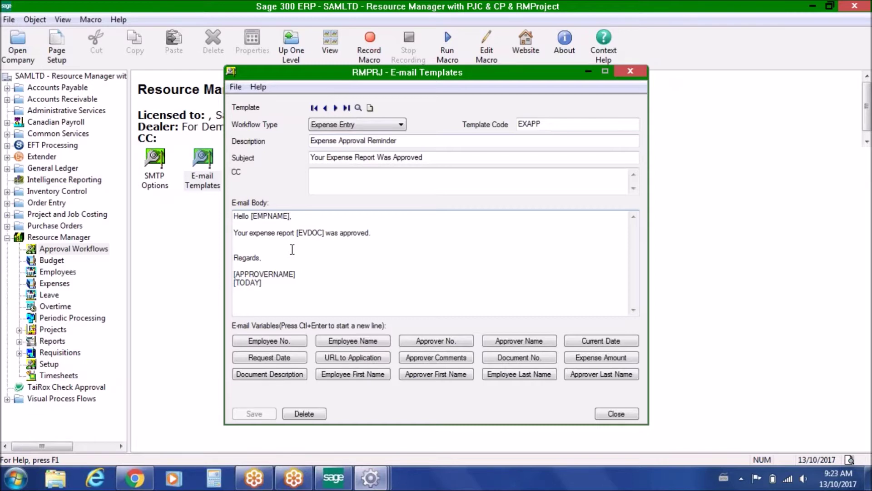
{"action": "left_click", "coordinate": [336, 108]}
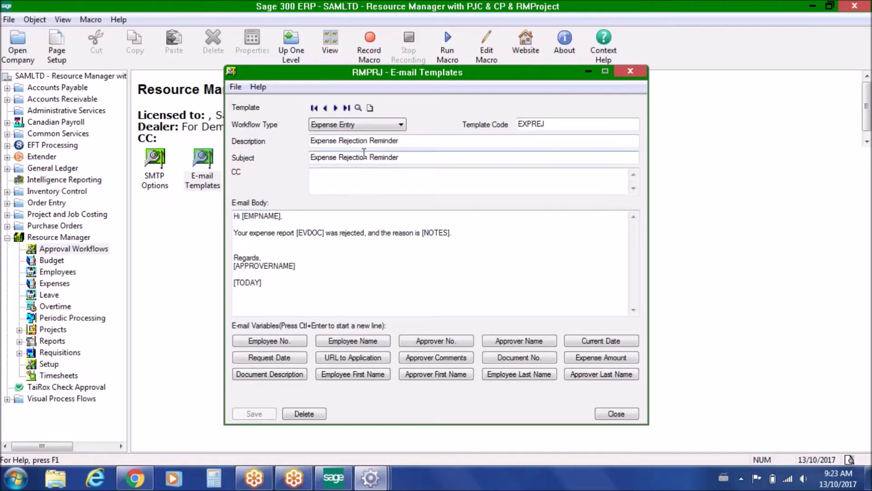
{"action": "left_click_drag", "start_coordinate": [423, 233], "coordinate": [448, 237]}
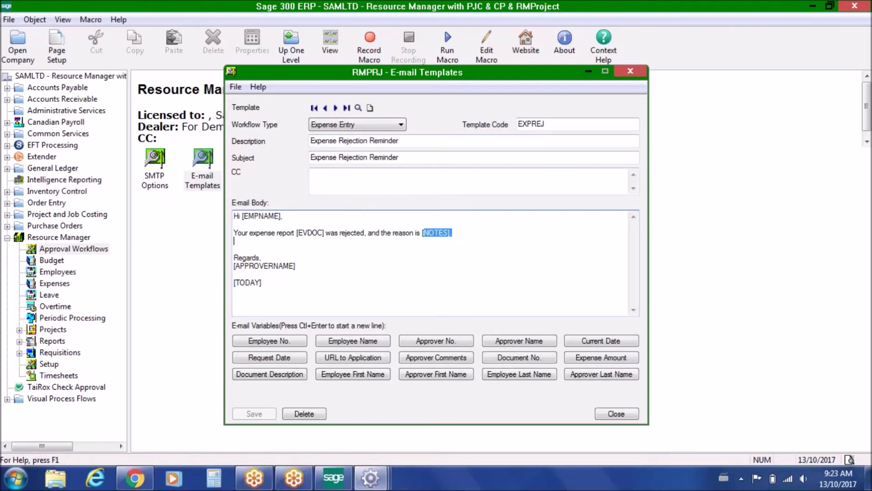
- View the EXPSUB template's [URL] variable, close the templates, and open Approver Groups
{"action": "left_click", "coordinate": [335, 108]}
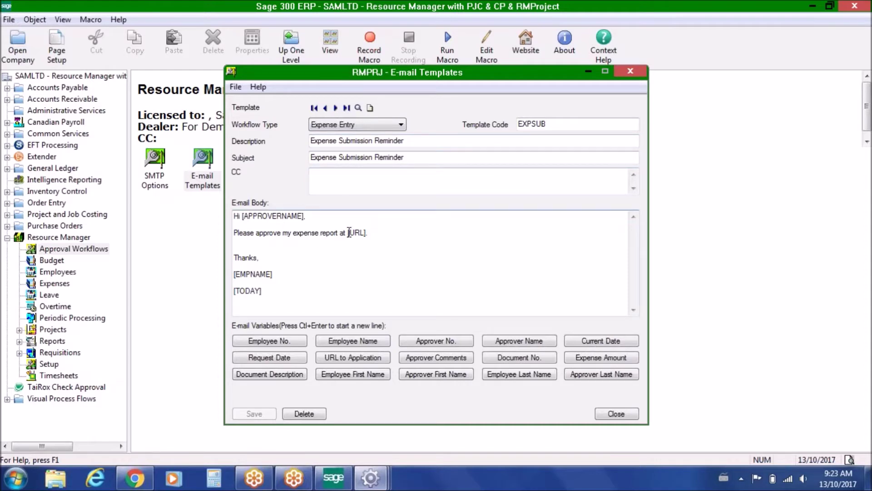
{"action": "left_click_drag", "start_coordinate": [350, 232], "coordinate": [367, 233]}
{"action": "left_click", "coordinate": [615, 414]}
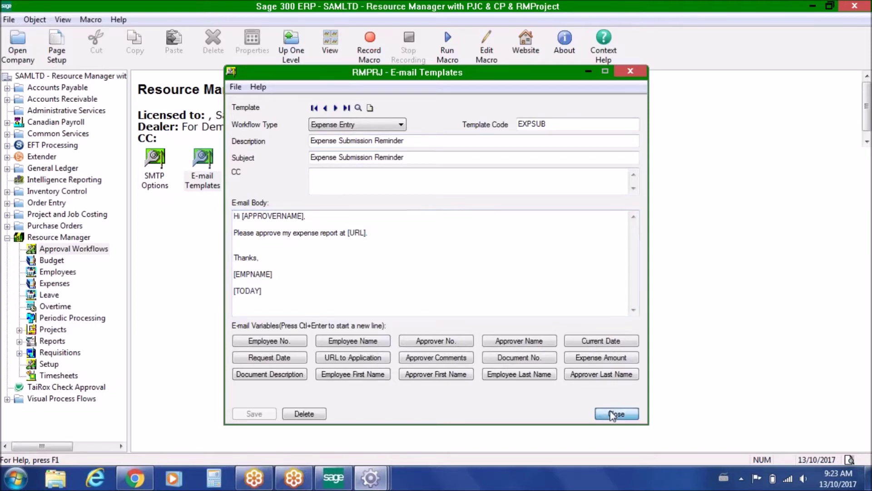
{"action": "double_click", "coordinate": [250, 162]}
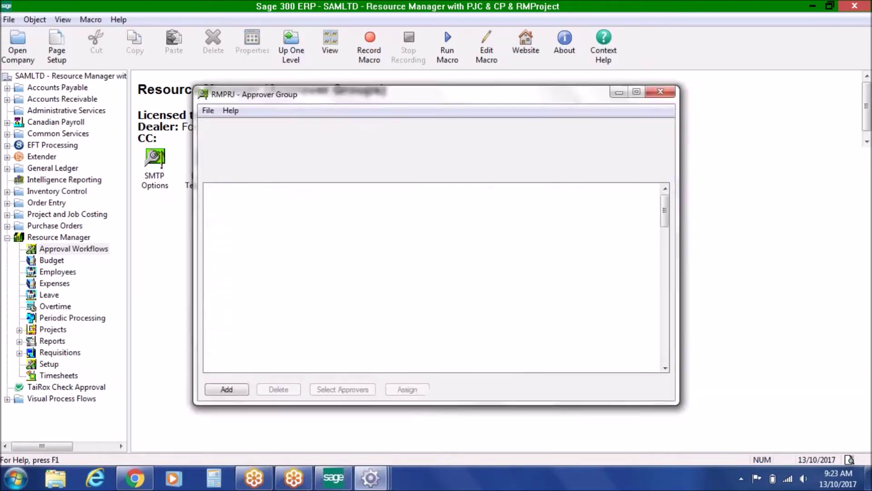
- Load the MANAGERS group (Crew Managers, two employees), reposition the window, then close it
{"action": "left_click", "coordinate": [373, 132]}
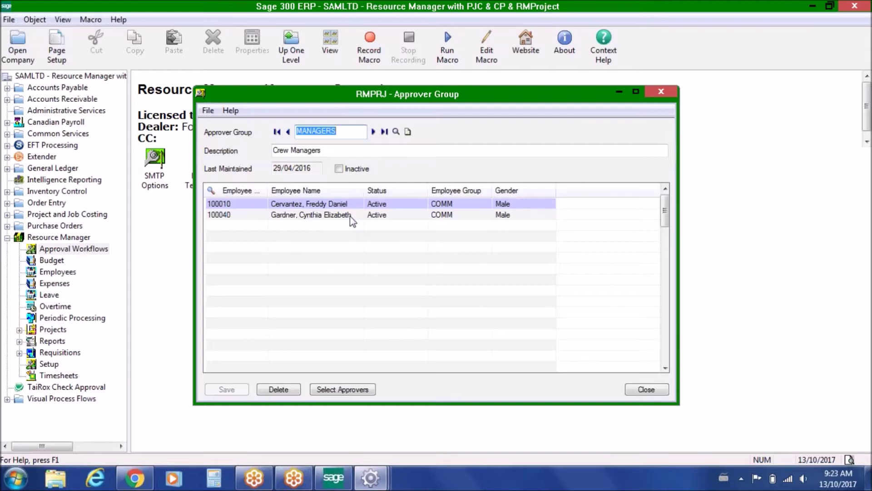
{"action": "left_click_drag", "start_coordinate": [348, 94], "coordinate": [374, 104]}
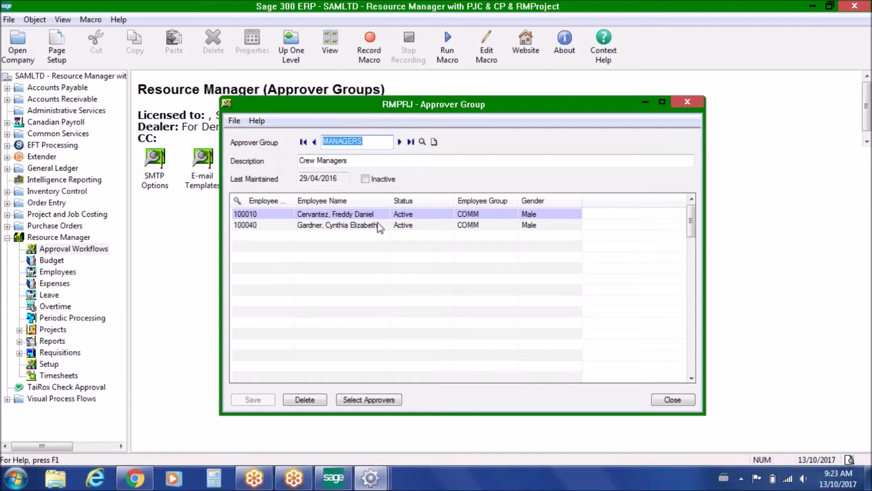
{"action": "left_click", "coordinate": [672, 400]}
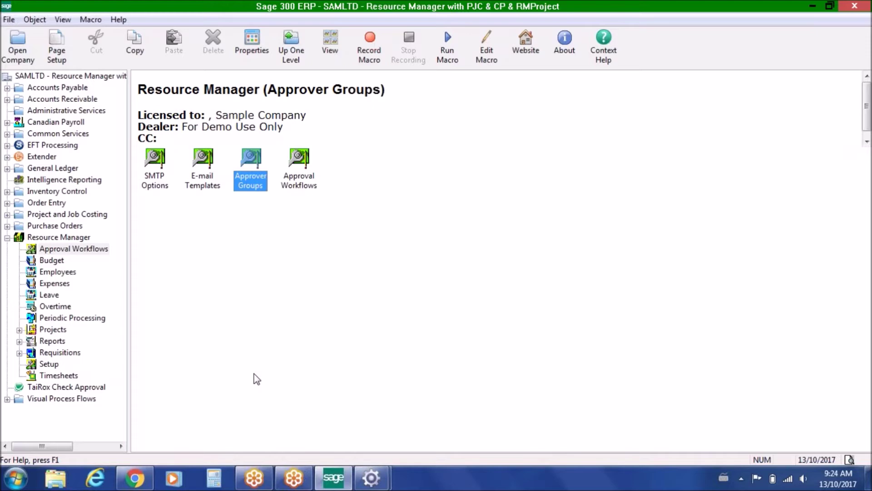
- Return to Approval Workflows and insert a new line after the PJCM process
{"action": "left_click", "coordinate": [369, 479]}
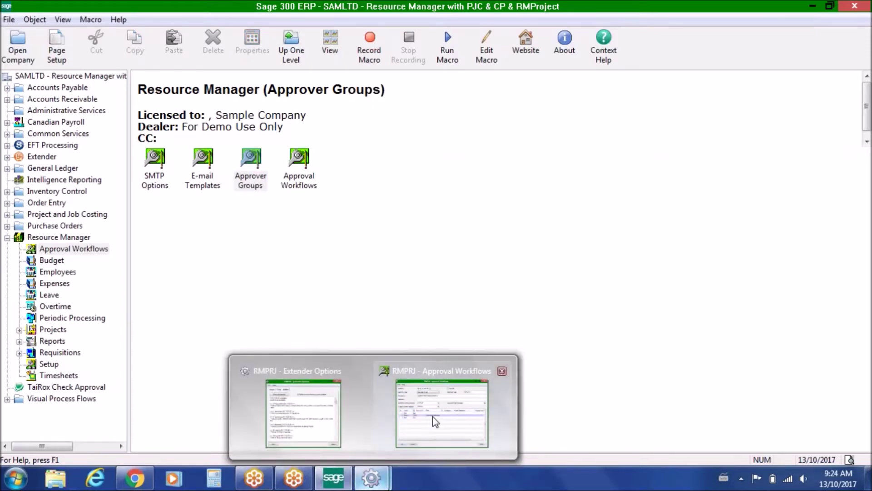
{"action": "left_click", "coordinate": [433, 416]}
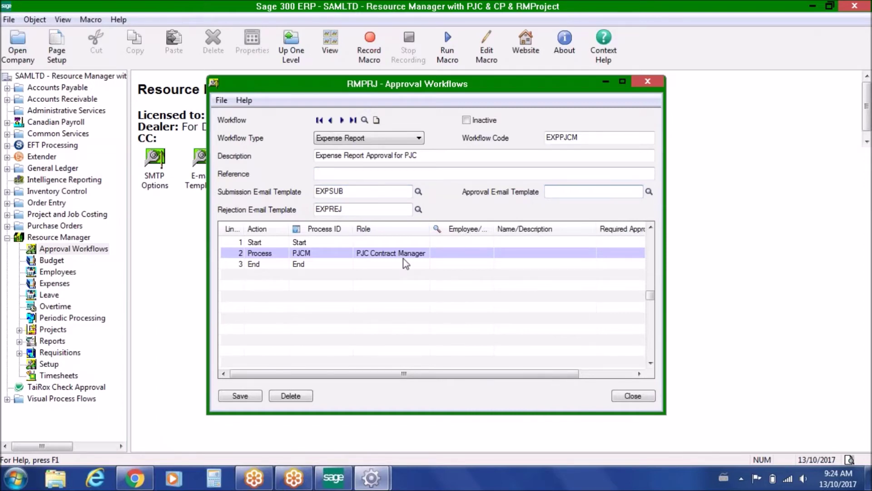
{"action": "left_click", "coordinate": [267, 254]}
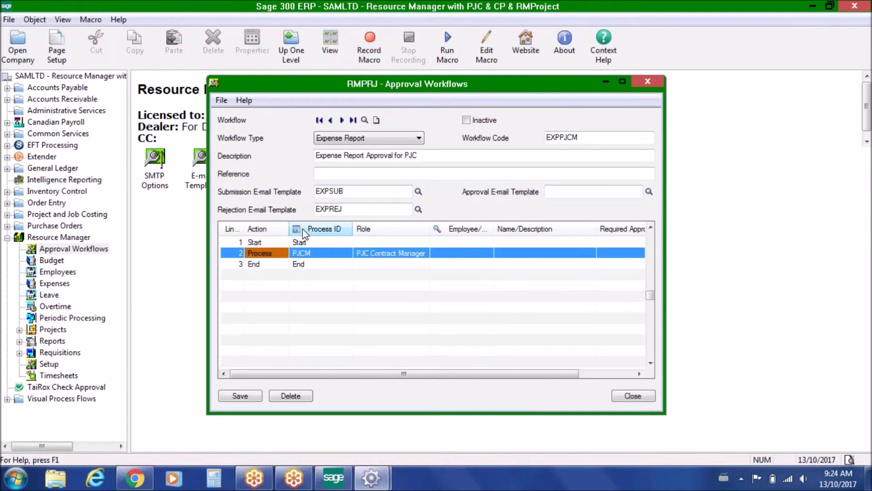
{"action": "key", "text": "Insert"}
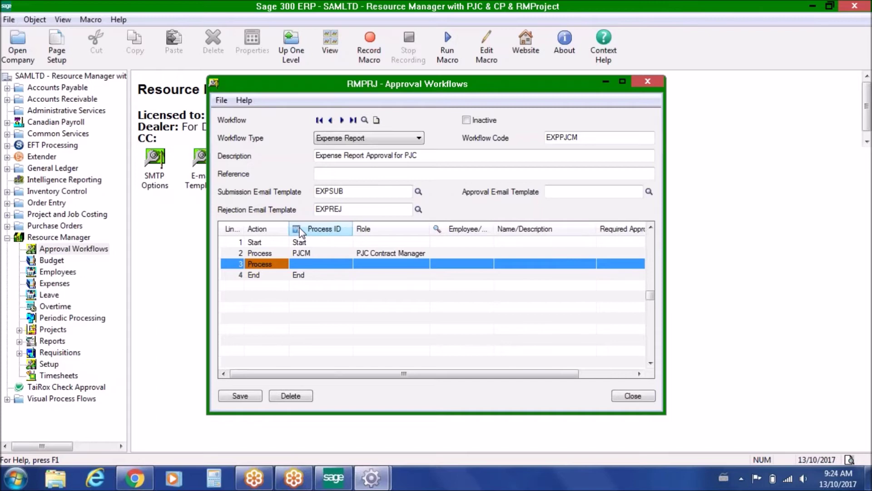
- Set the new line's action to Decision and open its decision settings
{"action": "left_click", "coordinate": [279, 264]}
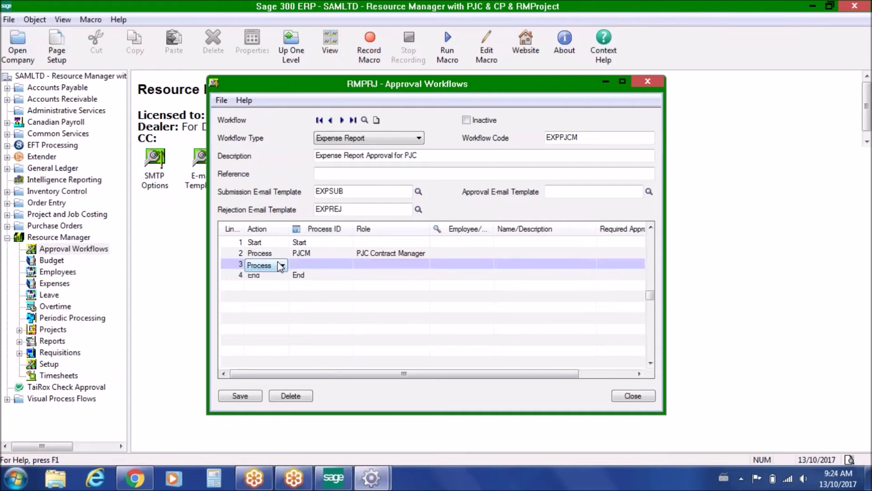
{"action": "left_click", "coordinate": [282, 266]}
{"action": "left_click", "coordinate": [278, 284]}
{"action": "left_click", "coordinate": [296, 229]}
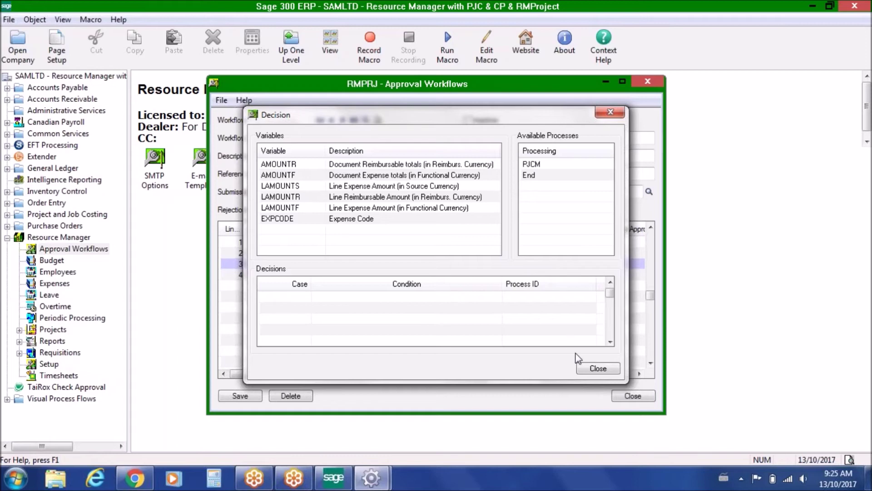
- Close the Decision dialog, delete the trial Decision line, and close Approval Workflows
{"action": "left_click", "coordinate": [596, 369]}
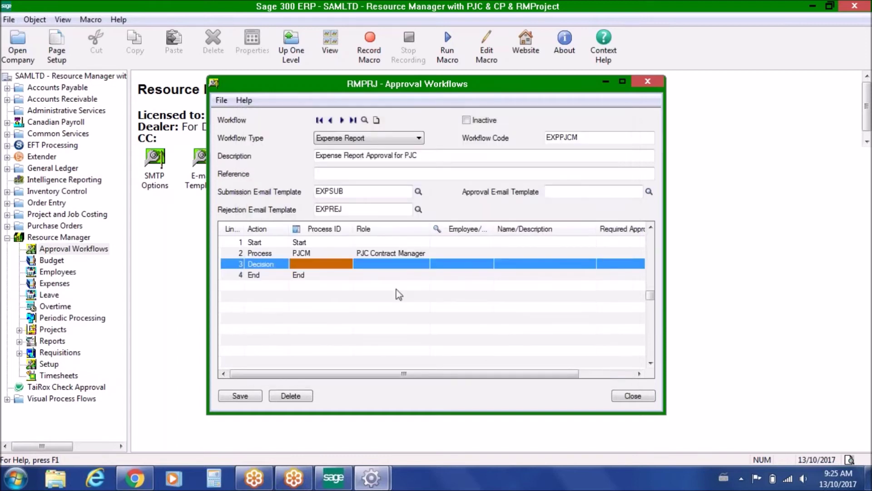
{"action": "left_click", "coordinate": [236, 264]}
{"action": "key", "text": "Delete"}
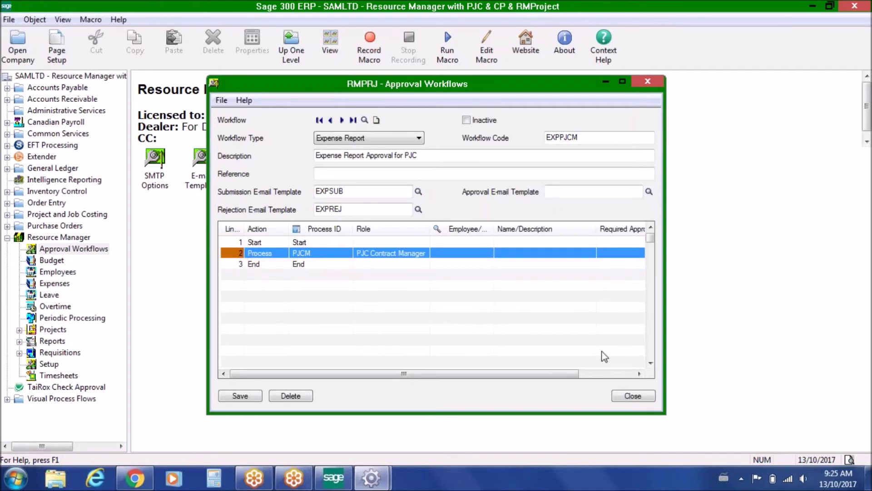
{"action": "left_click", "coordinate": [632, 396]}
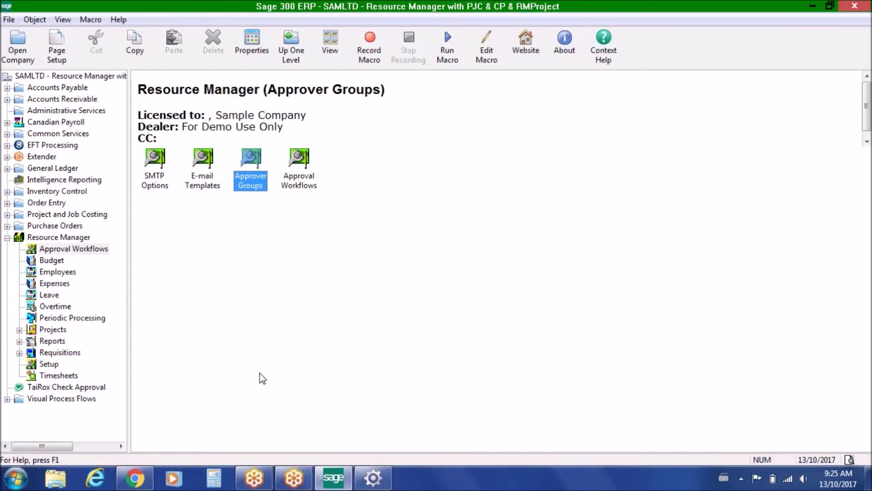
- Switch to Chrome's Norming ESS Portal tab and open Project Scheduling
{"action": "left_click", "coordinate": [135, 477]}
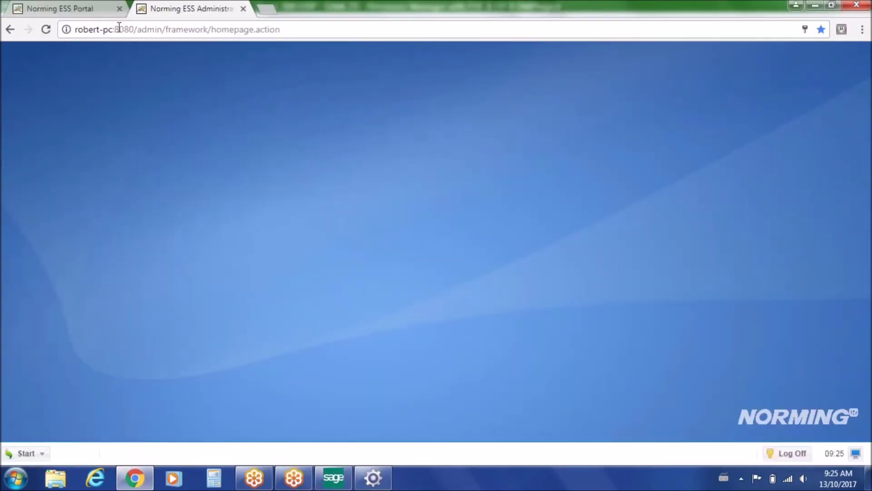
{"action": "left_click", "coordinate": [96, 10]}
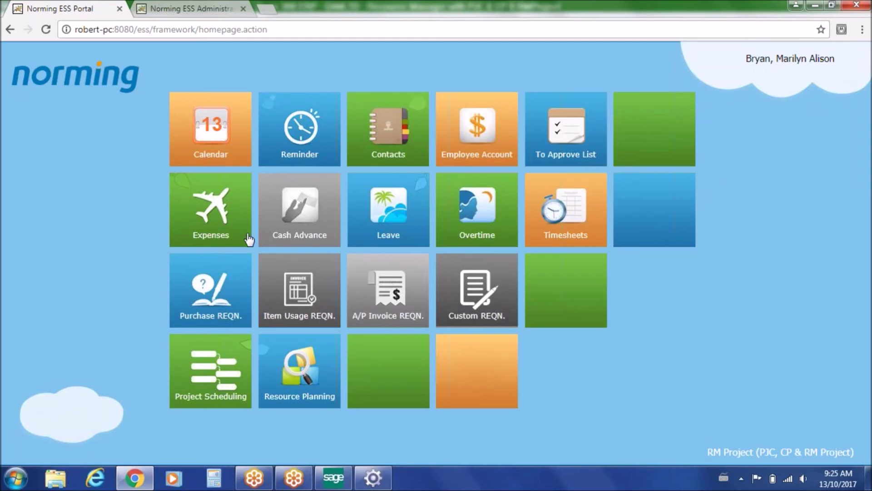
{"action": "left_click", "coordinate": [230, 371]}
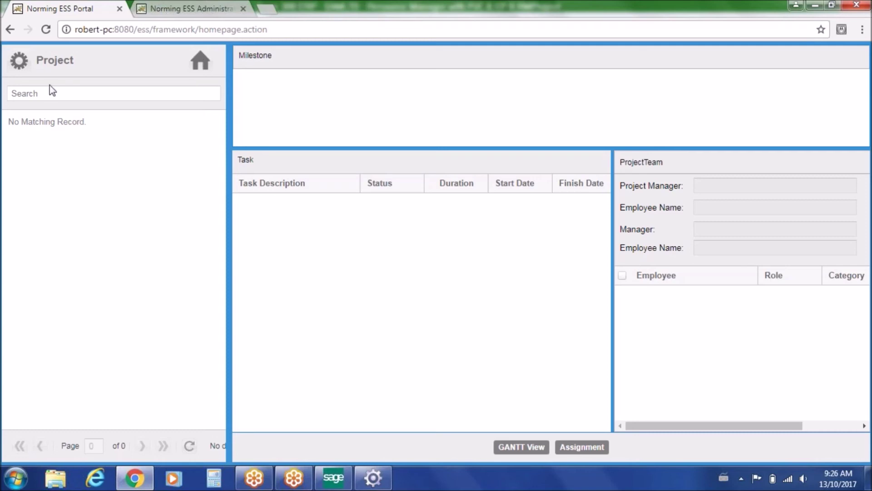
- Close the Norming ESS Portal browser tab
{"action": "left_click", "coordinate": [120, 10]}
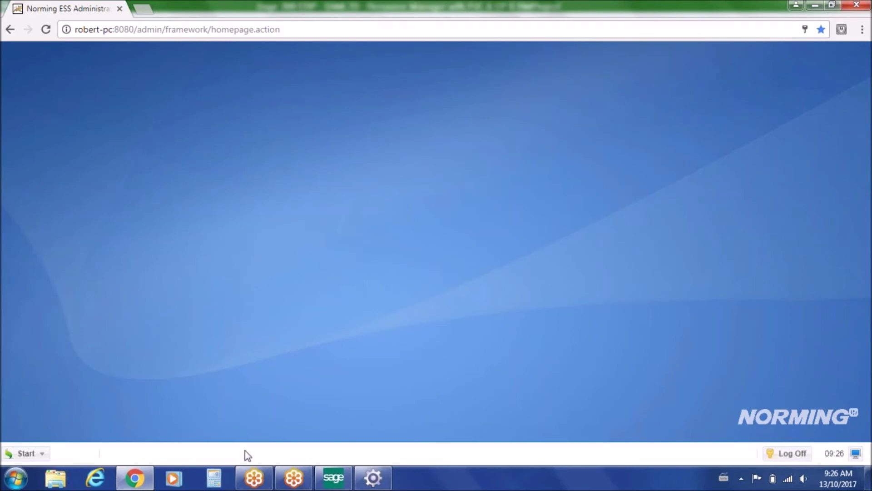
- Bring Sage 300 Resource Manager back to the front from the taskbar
{"action": "left_click", "coordinate": [333, 477]}
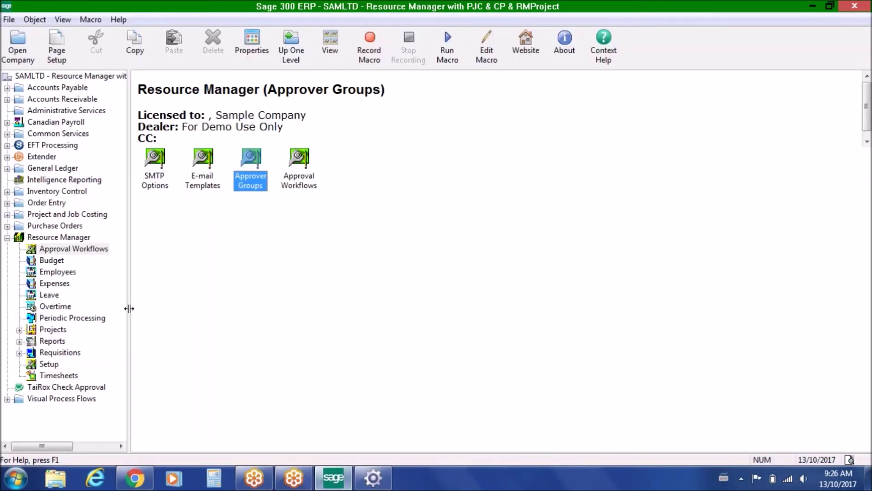